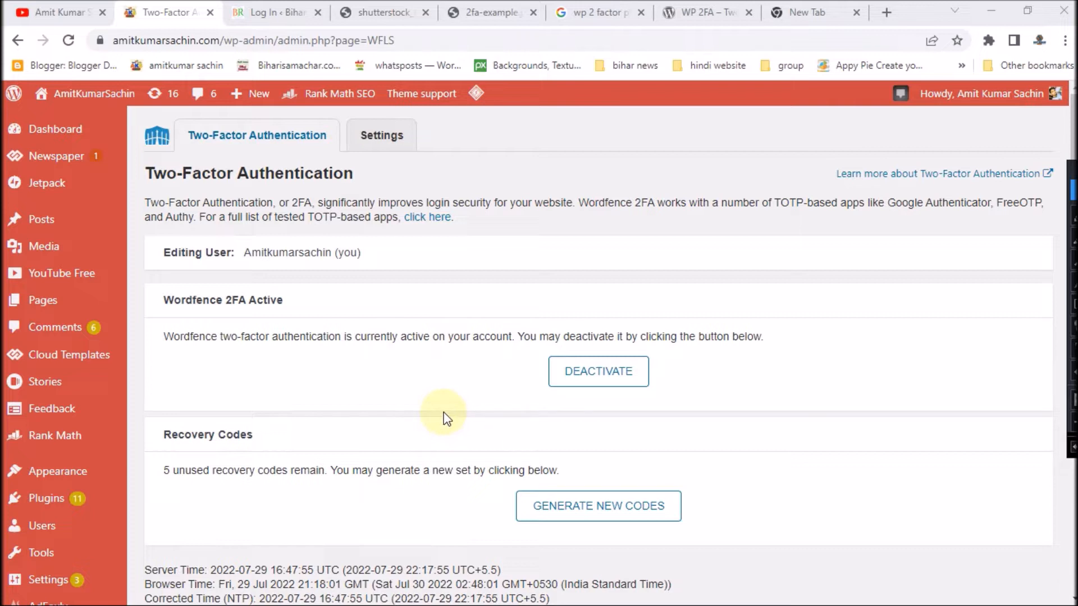
- Box the Wordfence 2FA Active section and the password half of the login illustration
{"action": "mouse_move", "coordinate": [149, 270]}
{"action": "left_mouse_down"}
{"action": "mouse_move", "coordinate": [153, 369]}
{"action": "mouse_move", "coordinate": [737, 442]}
{"action": "mouse_move", "coordinate": [858, 430]}
{"action": "left_mouse_up"}
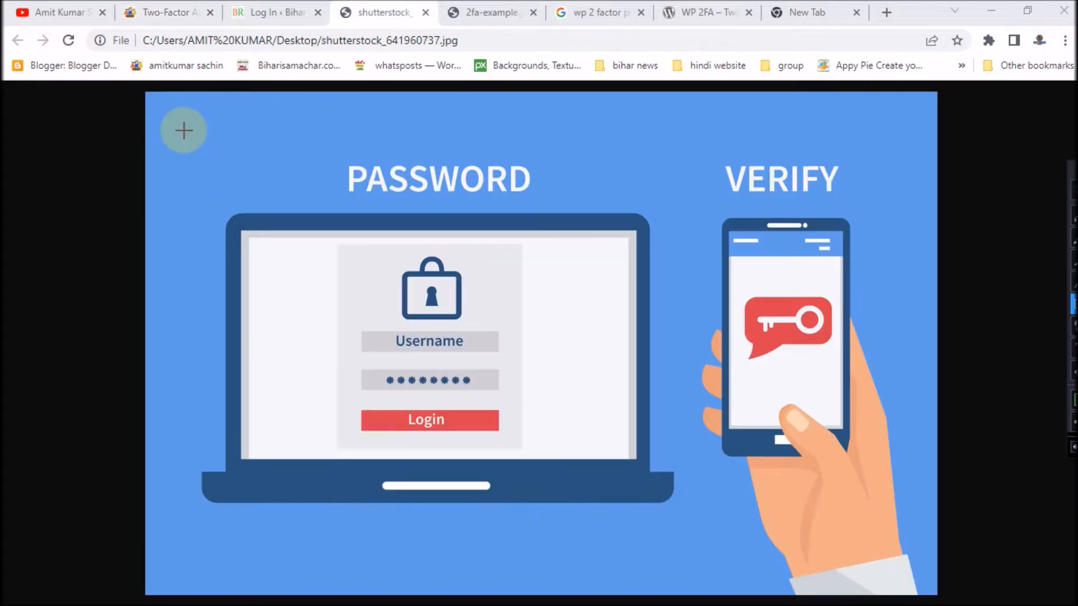
{"action": "mouse_move", "coordinate": [184, 130]}
{"action": "left_mouse_down"}
{"action": "mouse_move", "coordinate": [210, 294]}
{"action": "mouse_move", "coordinate": [316, 503]}
{"action": "mouse_move", "coordinate": [539, 551]}
{"action": "mouse_move", "coordinate": [680, 547]}
{"action": "left_mouse_up"}
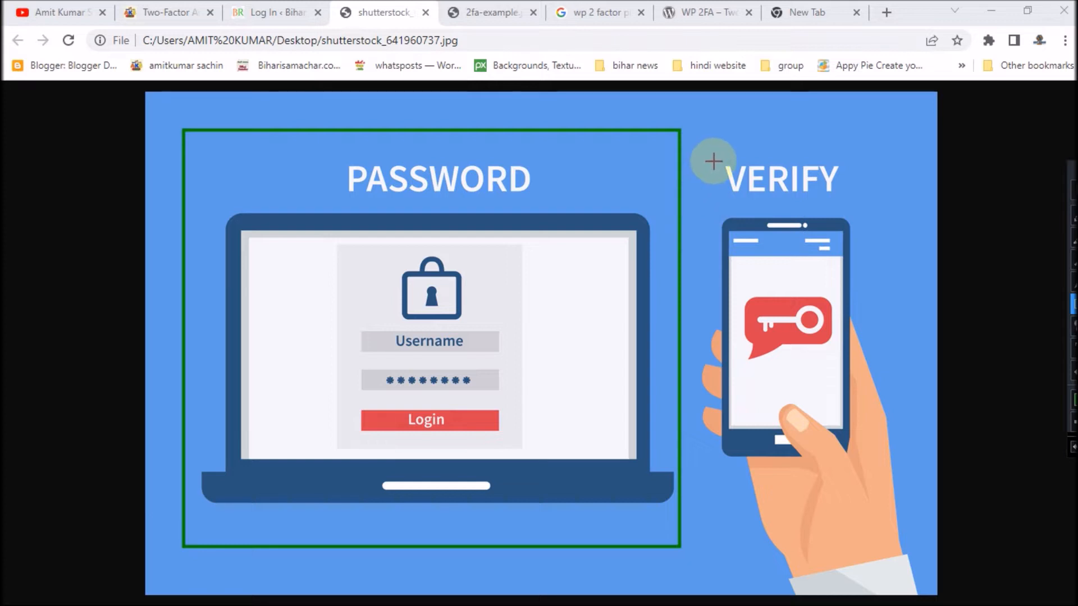
- Mark the phone verification half and the laptop's login form in the illustration
{"action": "mouse_move", "coordinate": [710, 139]}
{"action": "left_mouse_down"}
{"action": "mouse_move", "coordinate": [708, 197]}
{"action": "mouse_move", "coordinate": [752, 416]}
{"action": "mouse_move", "coordinate": [818, 498]}
{"action": "mouse_move", "coordinate": [880, 489]}
{"action": "left_mouse_up"}
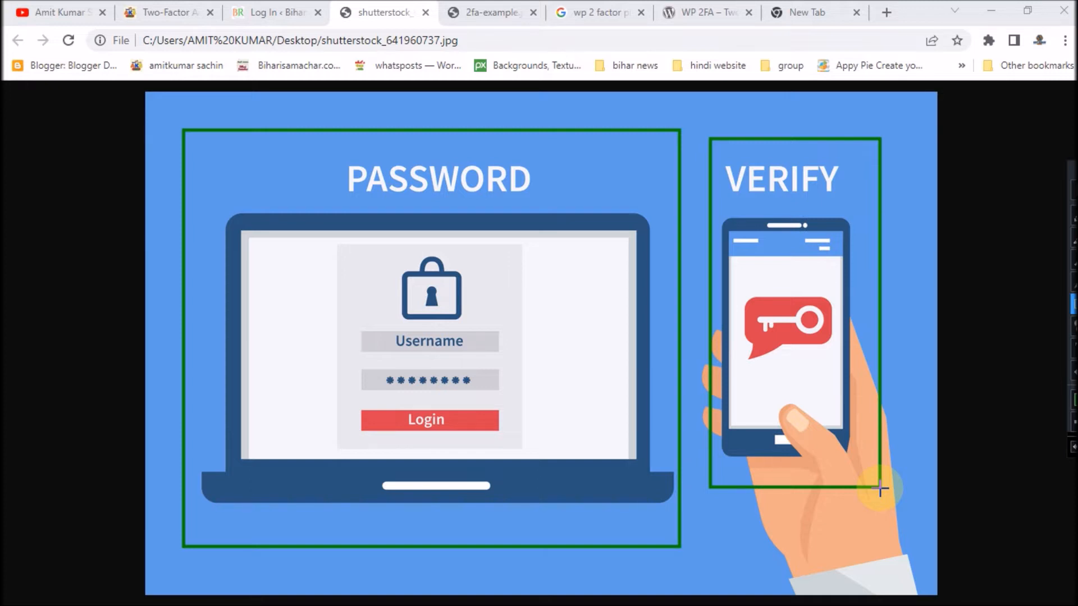
{"action": "mouse_move", "coordinate": [284, 225]}
{"action": "left_mouse_down"}
{"action": "mouse_move", "coordinate": [414, 440]}
{"action": "mouse_move", "coordinate": [515, 481]}
{"action": "mouse_move", "coordinate": [530, 469]}
{"action": "left_mouse_up"}
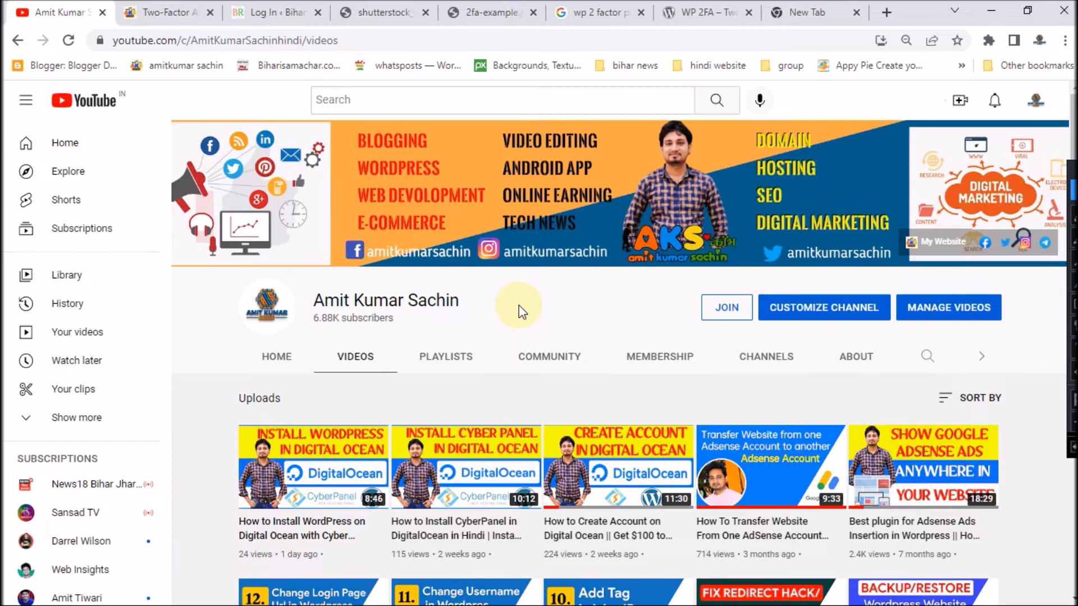
{"action": "scroll", "coordinate": [511, 311], "scroll_direction": "down", "scroll_amount": 2}
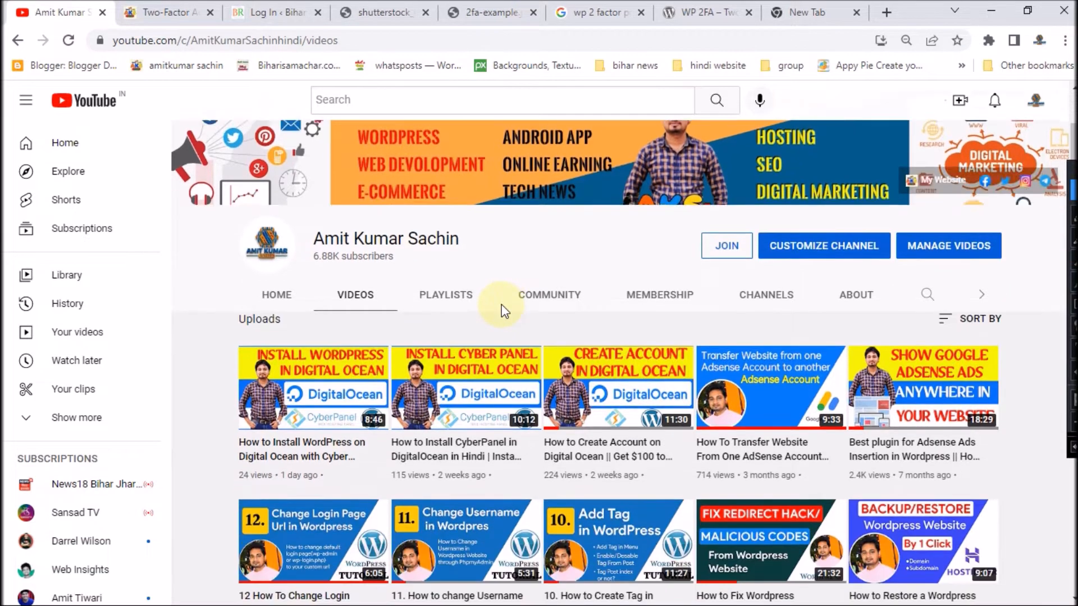
{"action": "scroll", "coordinate": [502, 311], "scroll_direction": "down", "scroll_amount": 7}
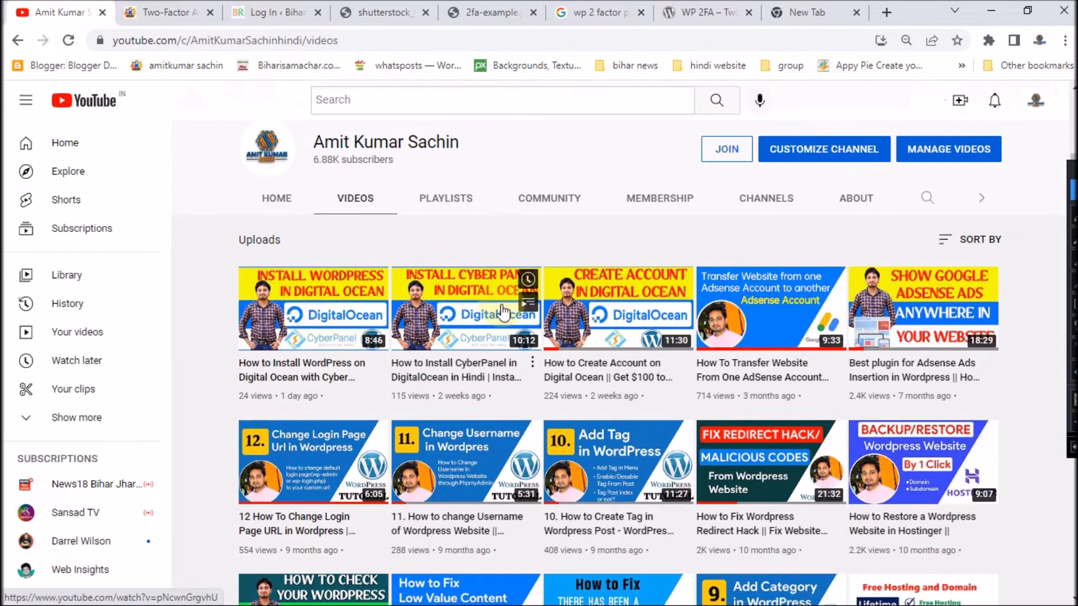
{"action": "scroll", "coordinate": [500, 314], "scroll_direction": "down", "scroll_amount": 3}
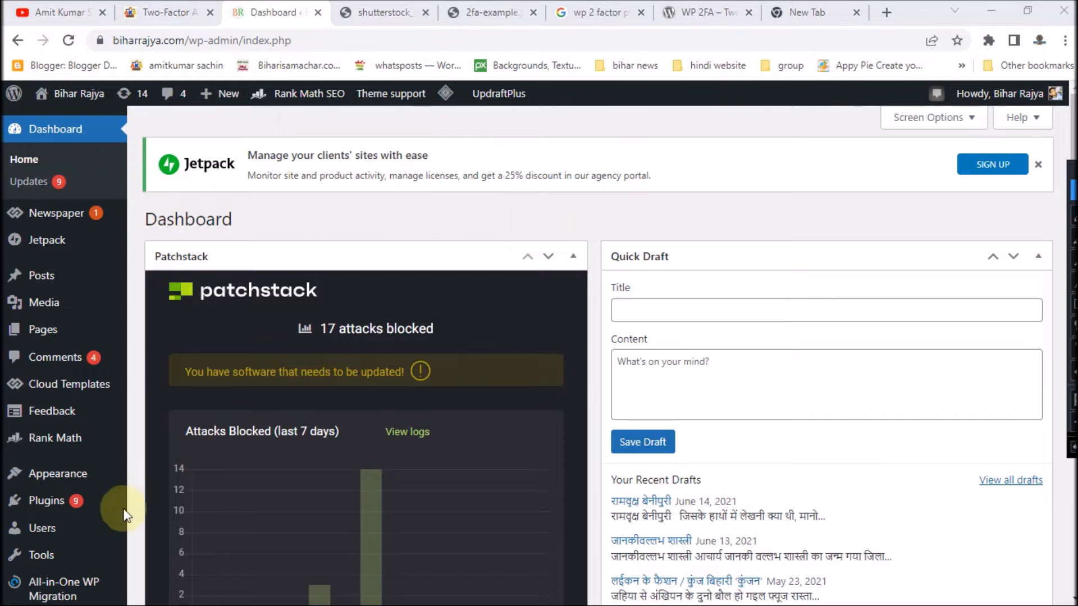
- Open Plugins > Add New and search for '2 factor'
{"action": "mouse_move", "coordinate": [53, 501]}
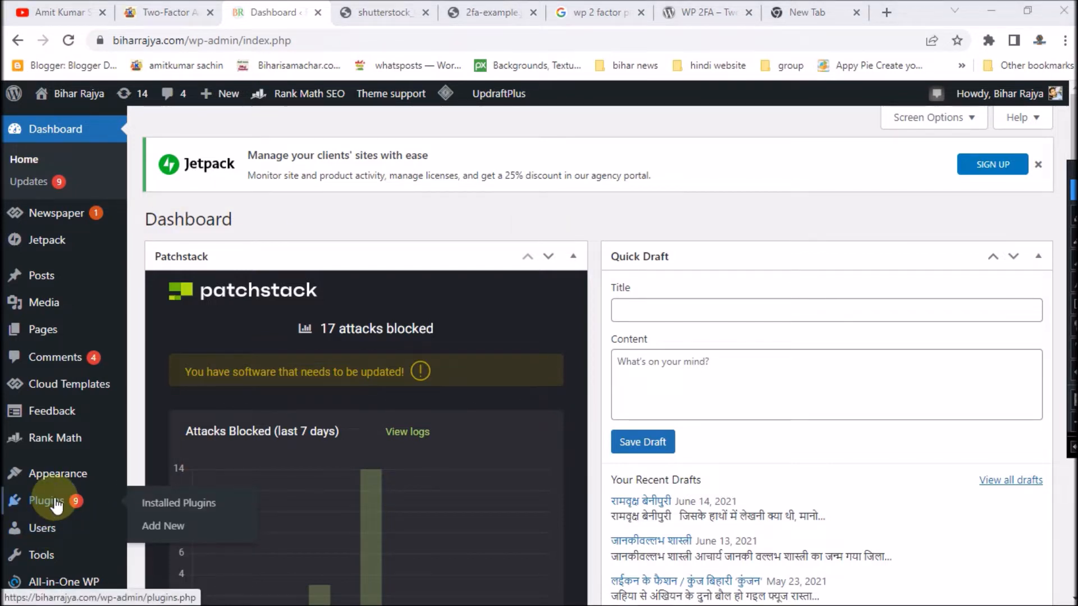
{"action": "left_click", "coordinate": [170, 528]}
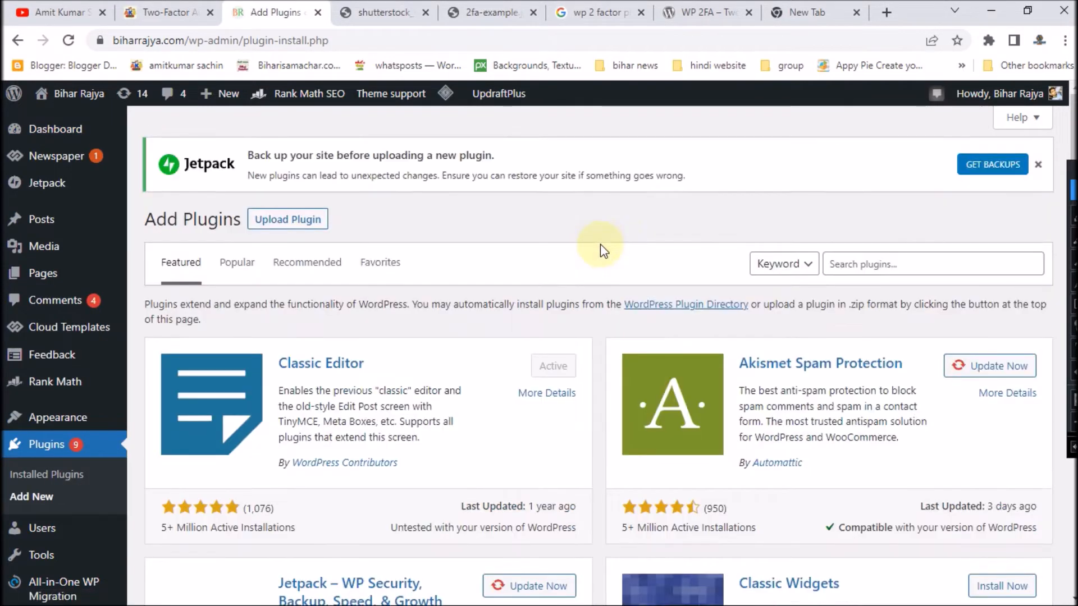
{"action": "left_click", "coordinate": [860, 264]}
{"action": "type", "text": "2 factor"}
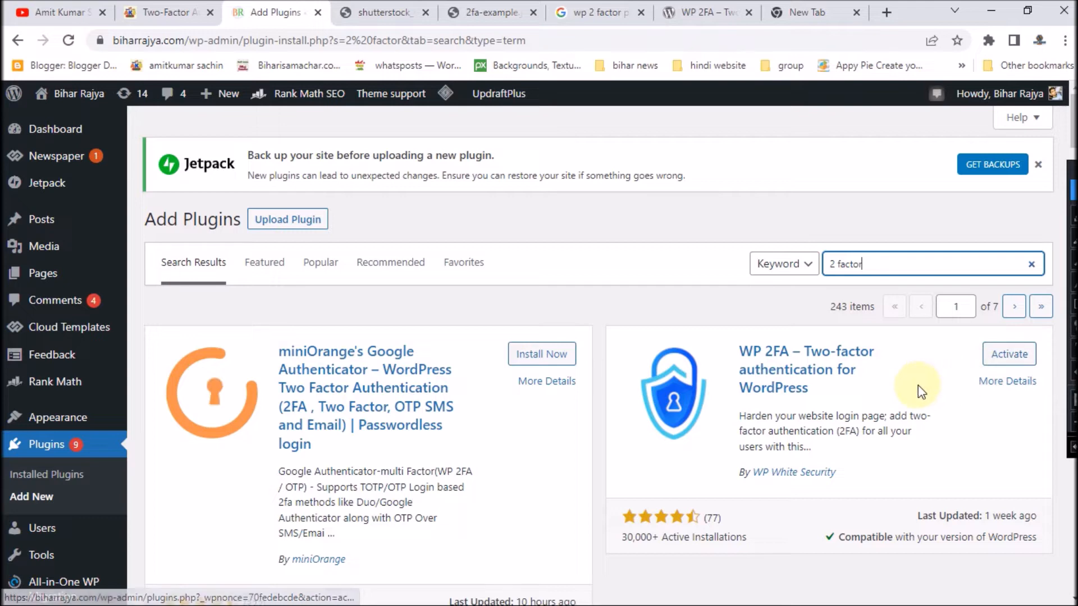
{"action": "scroll", "coordinate": [915, 396], "scroll_direction": "down", "scroll_amount": 1}
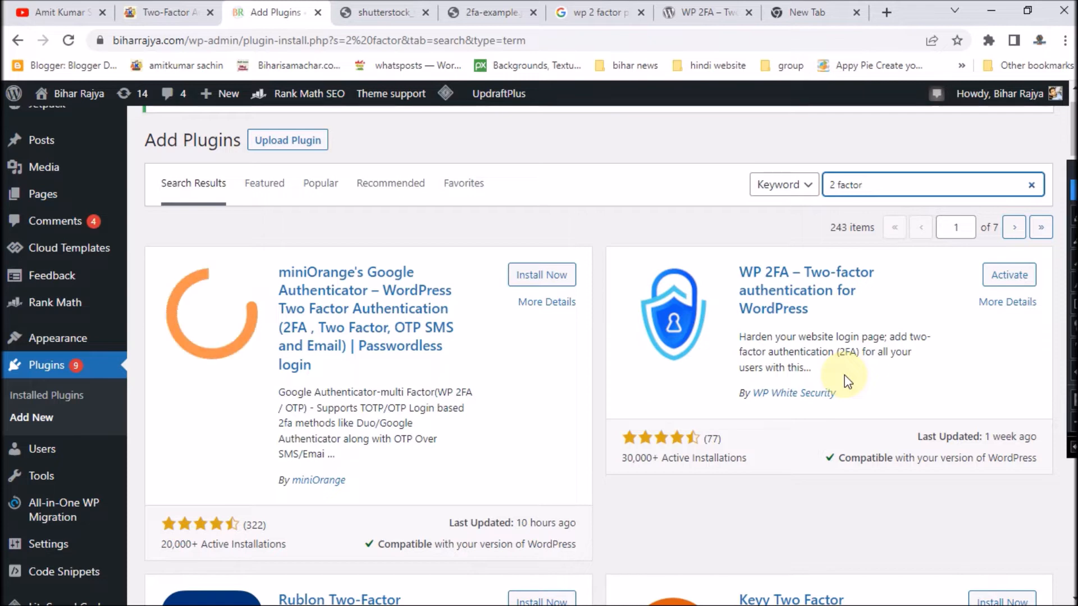
{"action": "scroll", "coordinate": [803, 388], "scroll_direction": "down", "scroll_amount": 5}
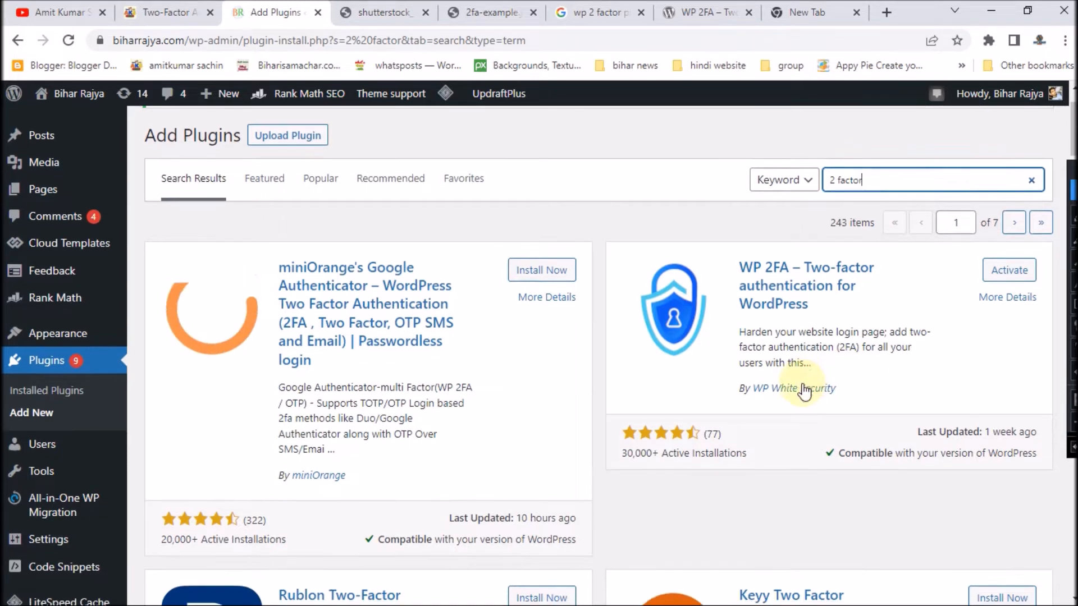
{"action": "scroll", "coordinate": [803, 390], "scroll_direction": "down", "scroll_amount": 3}
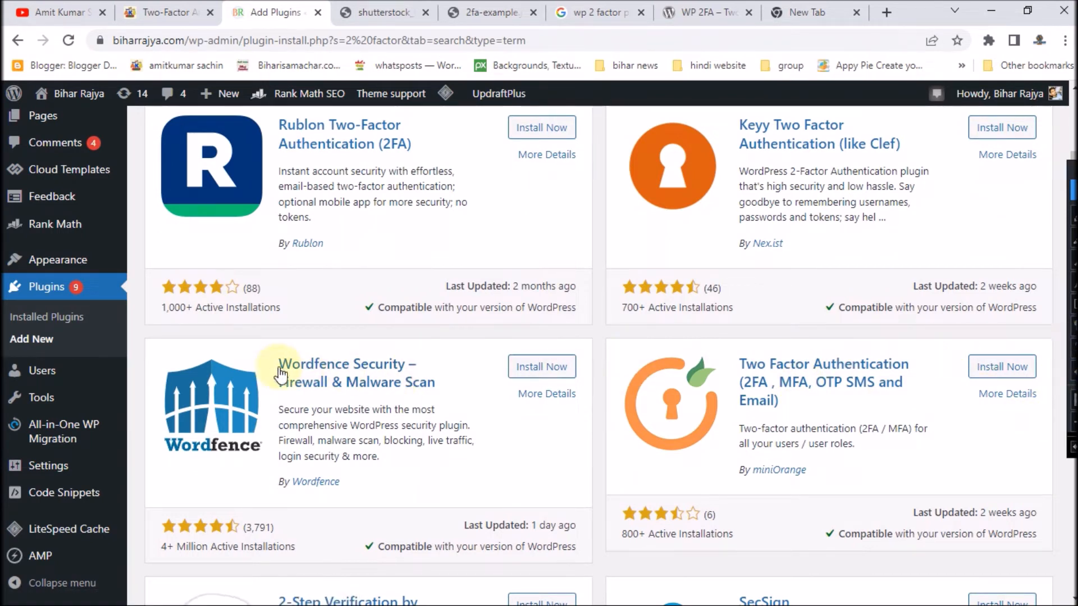
{"action": "left_click_drag", "start_coordinate": [147, 332], "coordinate": [607, 573]}
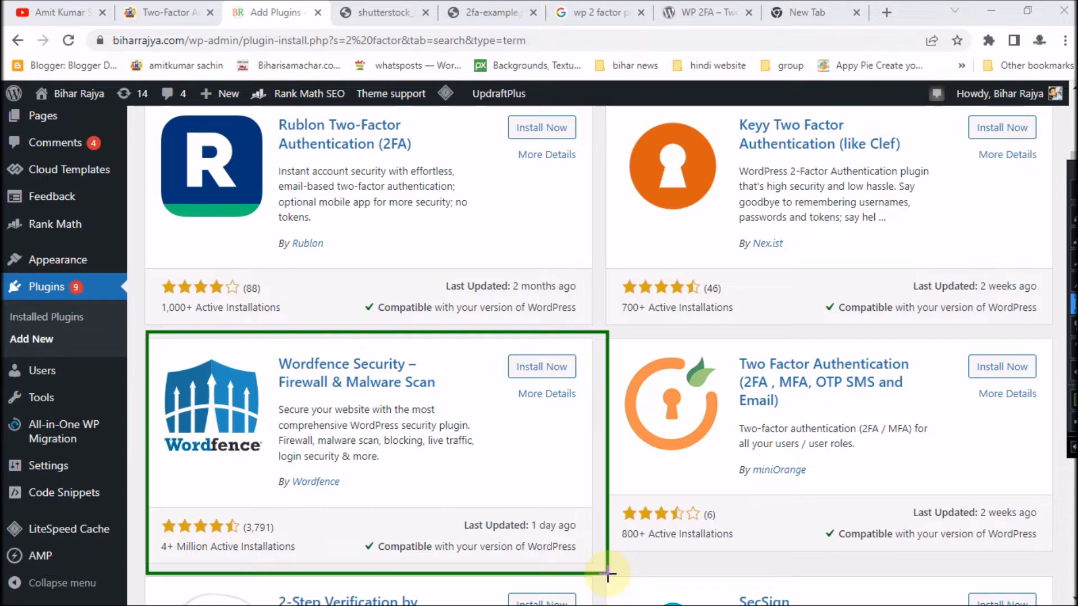
{"action": "scroll", "coordinate": [853, 417], "scroll_direction": "down", "scroll_amount": 10}
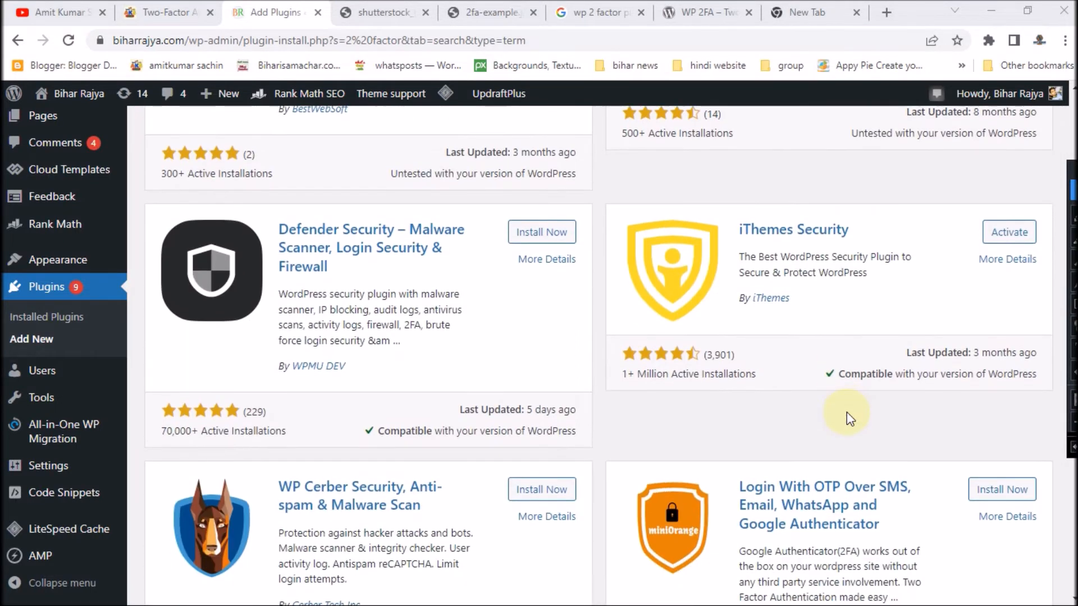
{"action": "mouse_move", "coordinate": [603, 181]}
{"action": "left_mouse_down"}
{"action": "mouse_move", "coordinate": [811, 441]}
{"action": "mouse_move", "coordinate": [1063, 445]}
{"action": "left_mouse_up"}
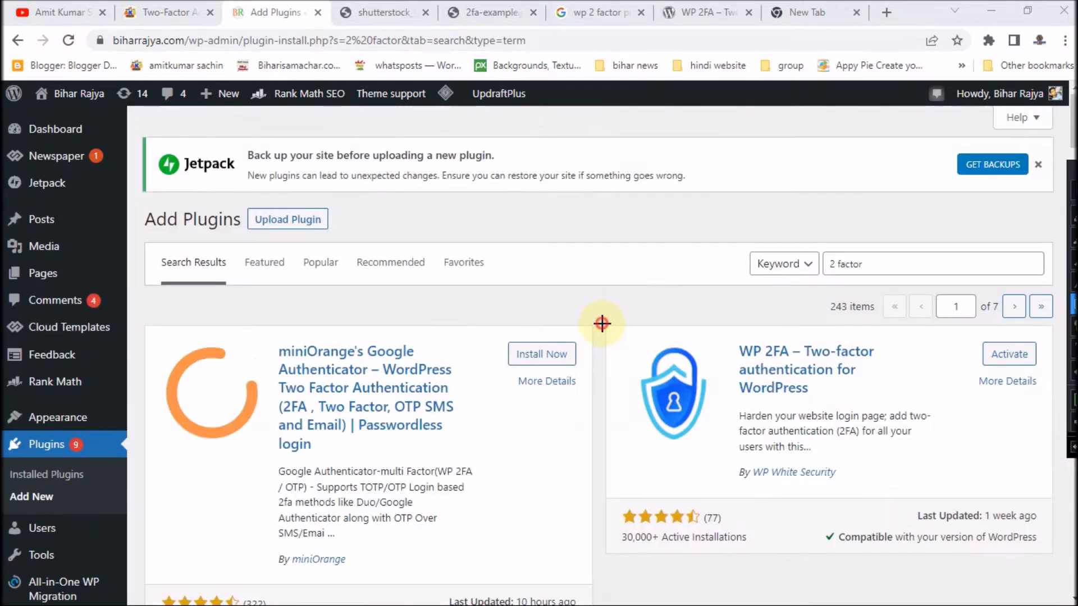
{"action": "mouse_move", "coordinate": [604, 320]}
{"action": "left_mouse_down"}
{"action": "mouse_move", "coordinate": [637, 500]}
{"action": "mouse_move", "coordinate": [1013, 604]}
{"action": "mouse_move", "coordinate": [1065, 584]}
{"action": "left_mouse_up"}
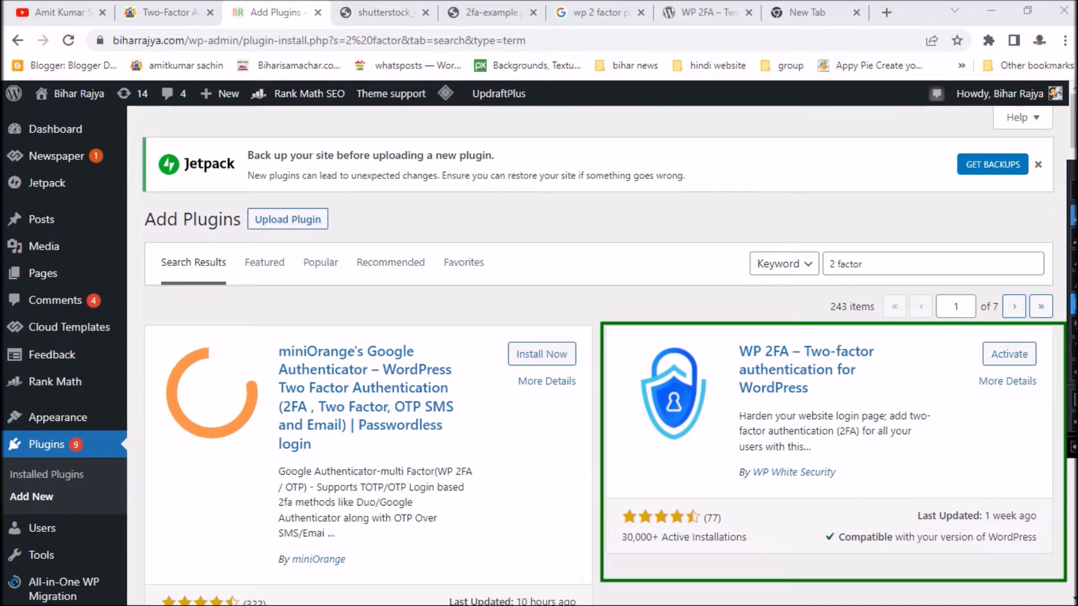
{"action": "scroll", "coordinate": [843, 362], "scroll_direction": "down", "scroll_amount": 12}
{"action": "scroll", "coordinate": [809, 365], "scroll_direction": "up", "scroll_amount": 1}
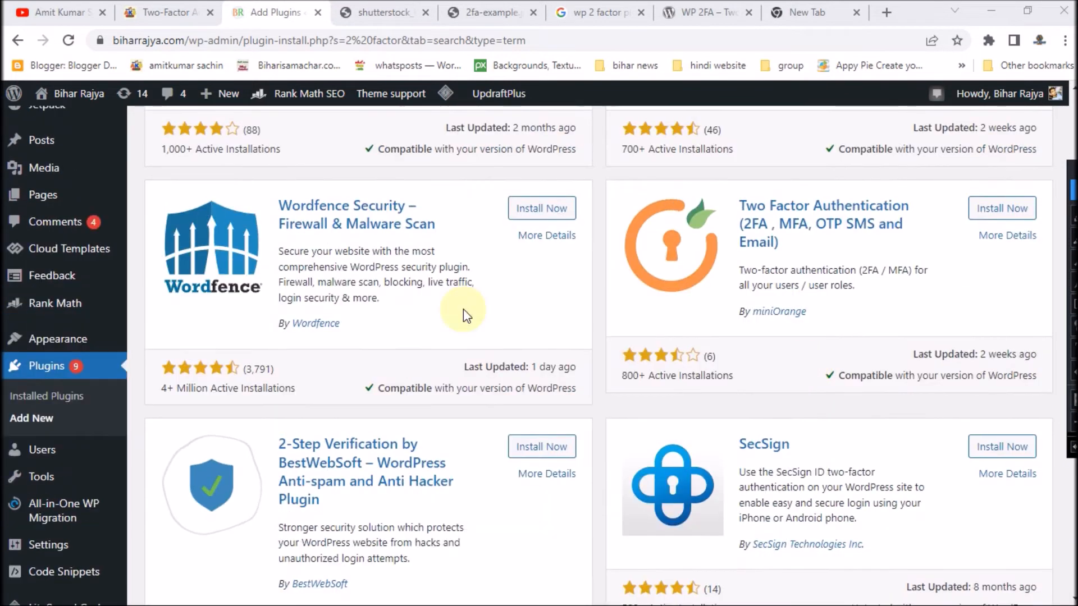
{"action": "scroll", "coordinate": [525, 330], "scroll_direction": "down", "scroll_amount": 7}
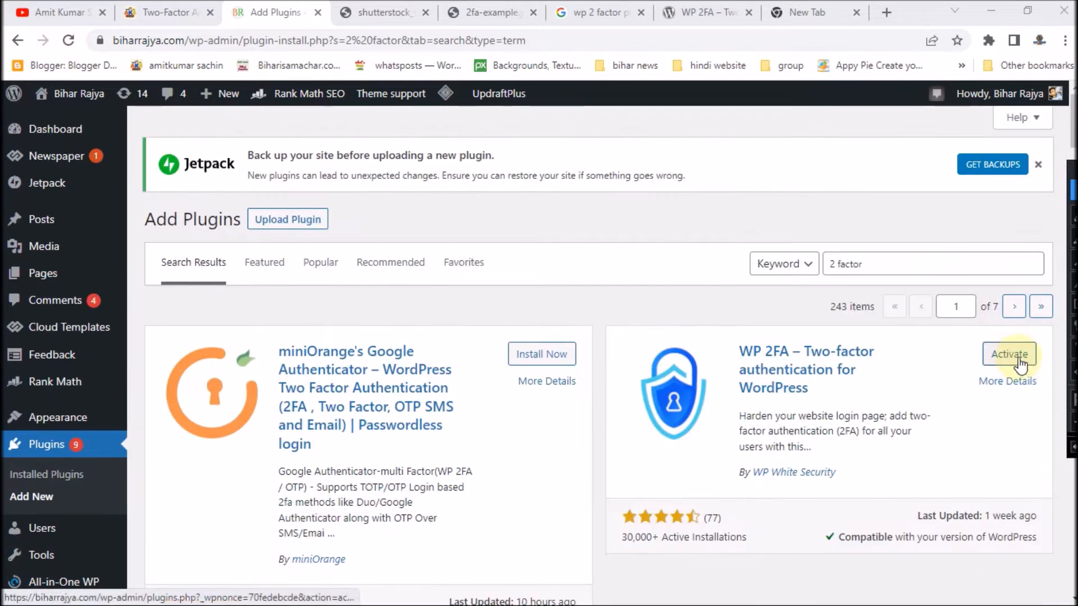
- Activate the WP 2FA plugin and start its setup wizard
{"action": "left_click", "coordinate": [1019, 361]}
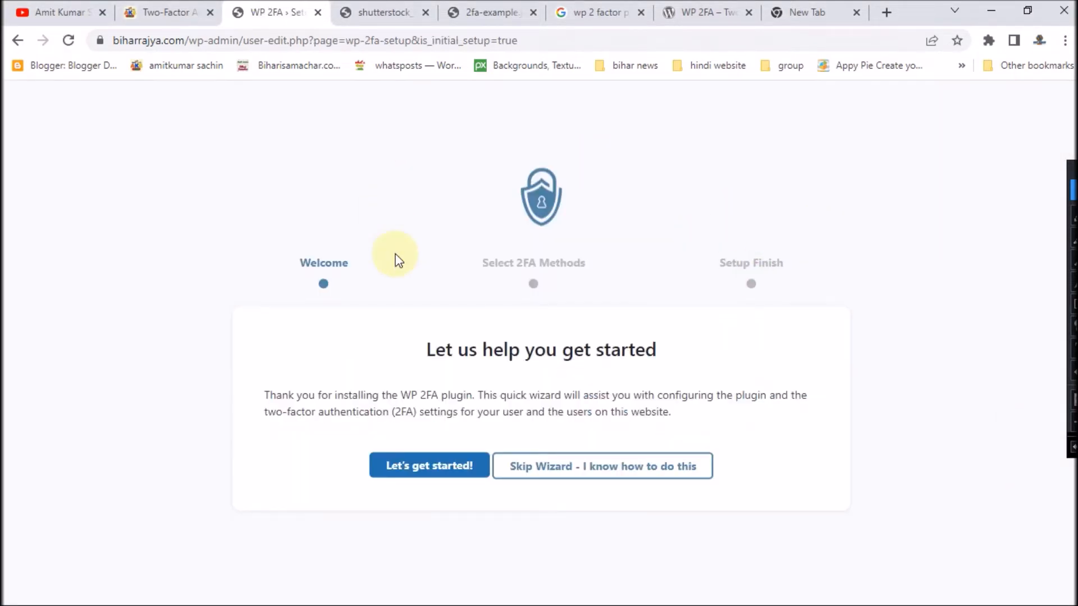
{"action": "left_click", "coordinate": [439, 472]}
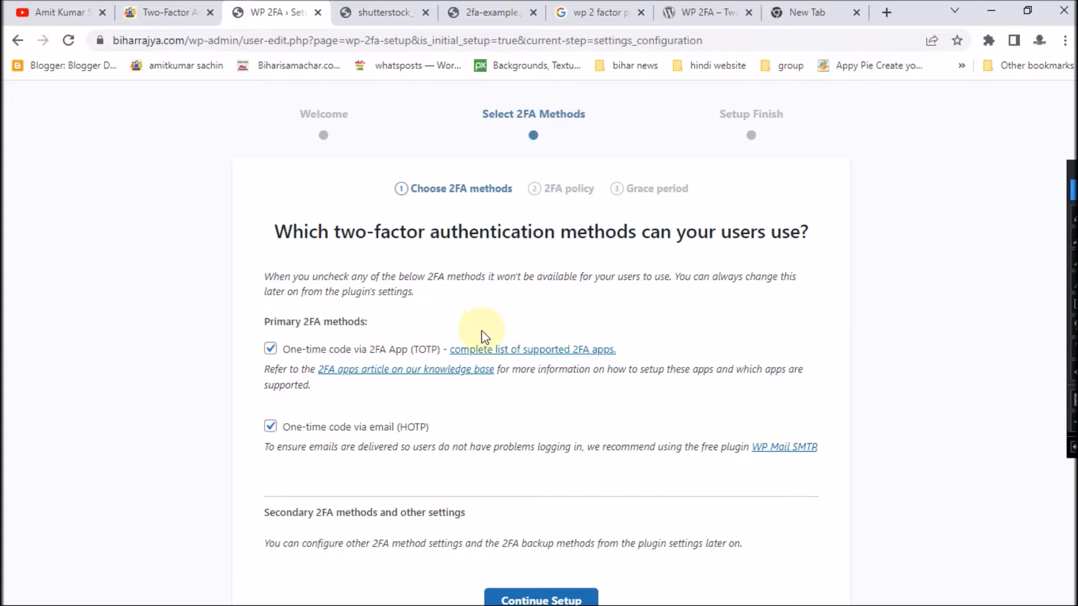
{"action": "scroll", "coordinate": [481, 400], "scroll_direction": "down", "scroll_amount": 1}
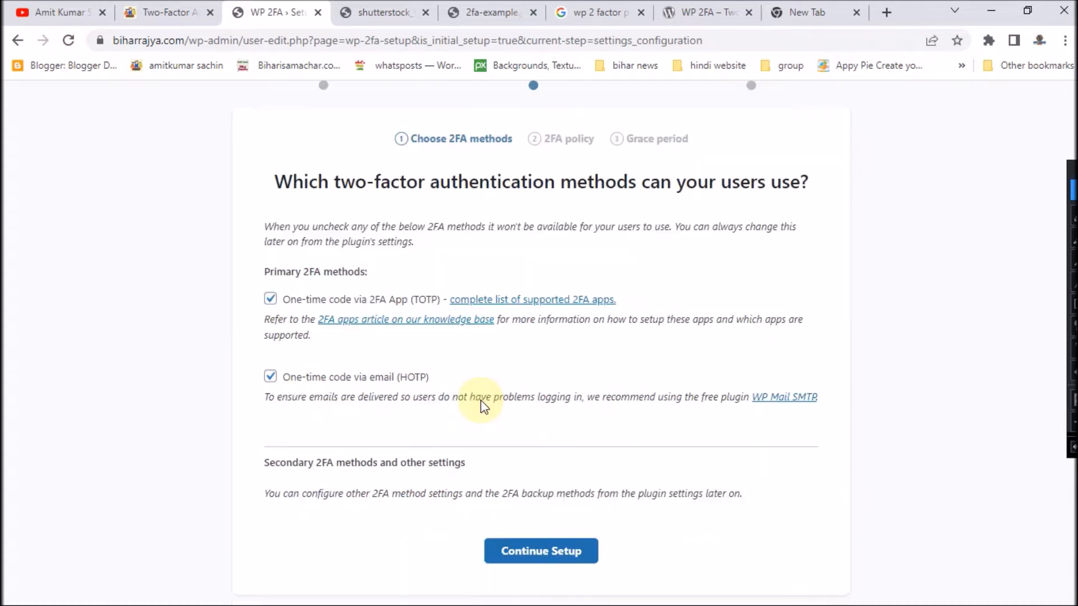
{"action": "scroll", "coordinate": [481, 400], "scroll_direction": "up", "scroll_amount": 1}
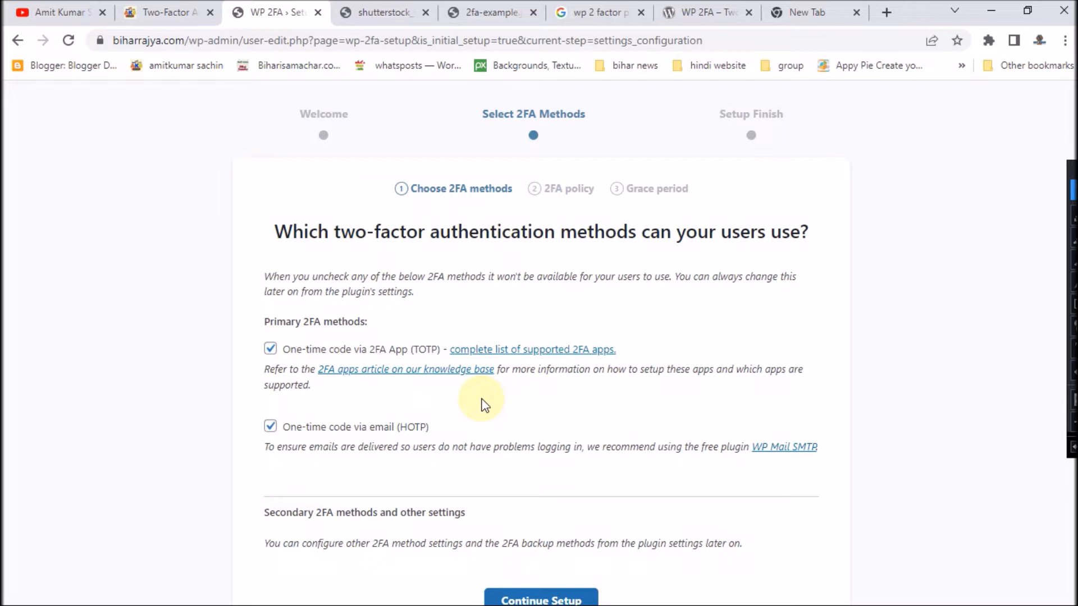
{"action": "key", "text": "alt"}
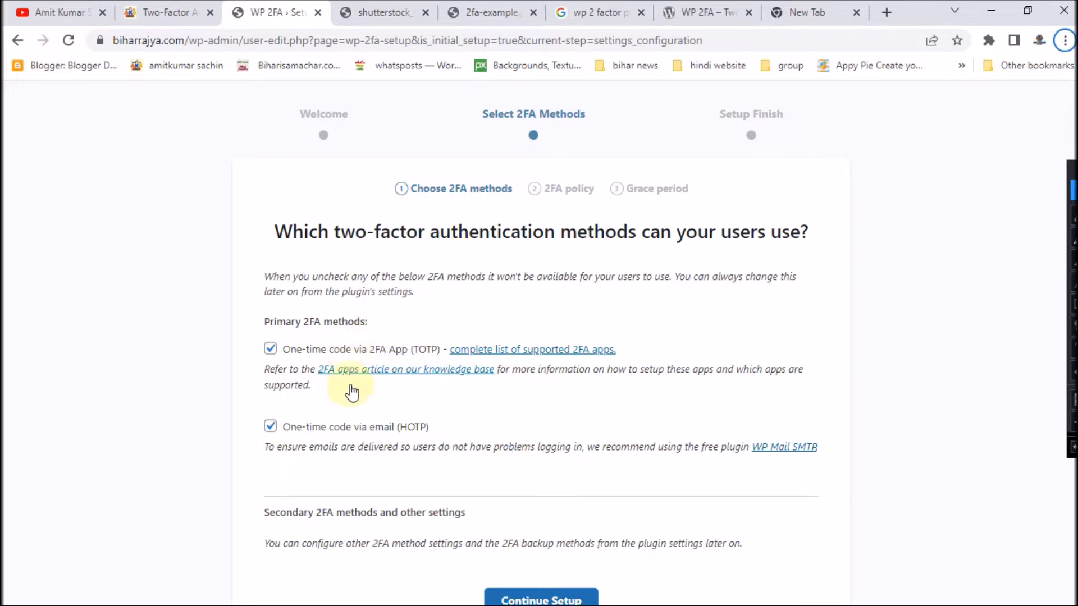
- Highlight the email and app one-time code options, keep both enabled, and continue setup
{"action": "key", "text": "ctrl+2"}
{"action": "mouse_move", "coordinate": [248, 405]}
{"action": "left_mouse_down"}
{"action": "mouse_move", "coordinate": [265, 450]}
{"action": "mouse_move", "coordinate": [870, 503]}
{"action": "mouse_move", "coordinate": [877, 488]}
{"action": "mouse_move", "coordinate": [867, 490]}
{"action": "left_mouse_up"}
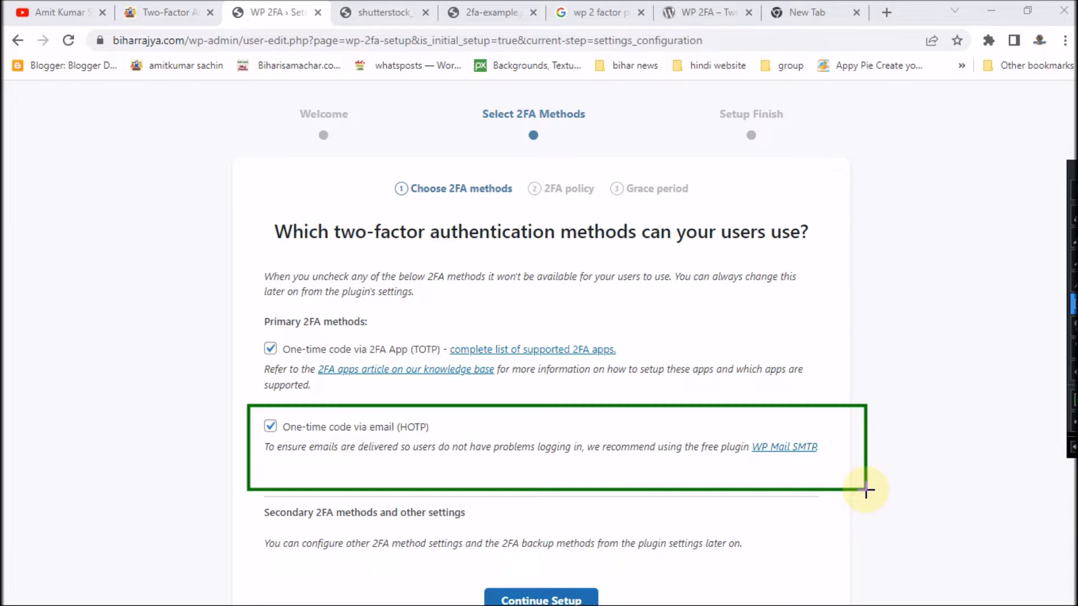
{"action": "mouse_move", "coordinate": [235, 326]}
{"action": "left_mouse_down"}
{"action": "mouse_move", "coordinate": [315, 421]}
{"action": "mouse_move", "coordinate": [882, 400]}
{"action": "mouse_move", "coordinate": [878, 414]}
{"action": "left_mouse_up"}
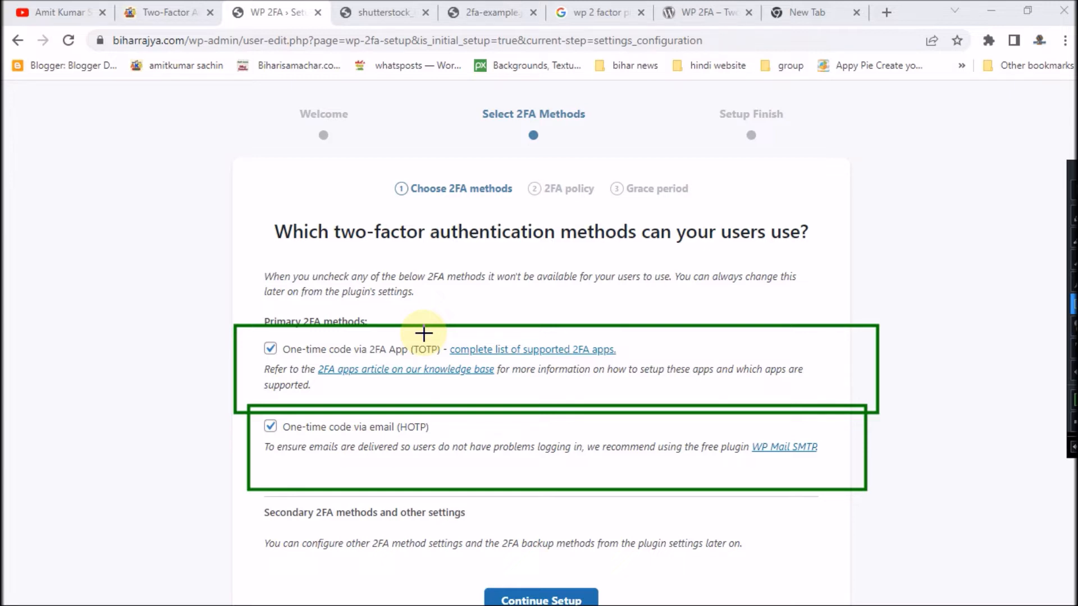
{"action": "scroll", "coordinate": [730, 429], "scroll_direction": "down", "scroll_amount": 1}
{"action": "left_click", "coordinate": [546, 525]}
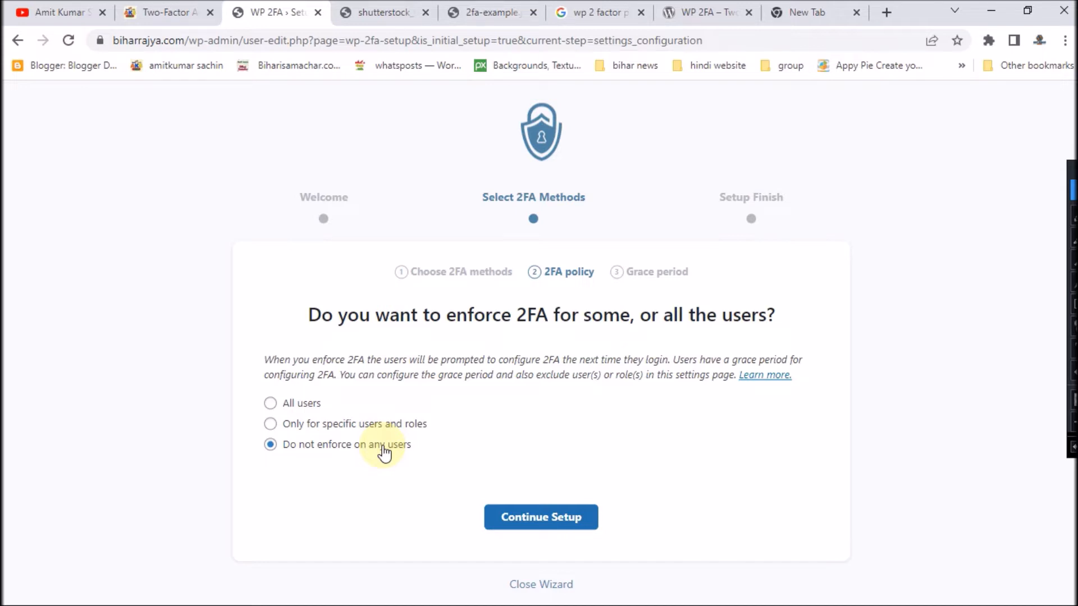
- Finish the wizard with no enforcement and a 3-day grace period, then configure 2FA now
{"action": "left_click", "coordinate": [534, 520]}
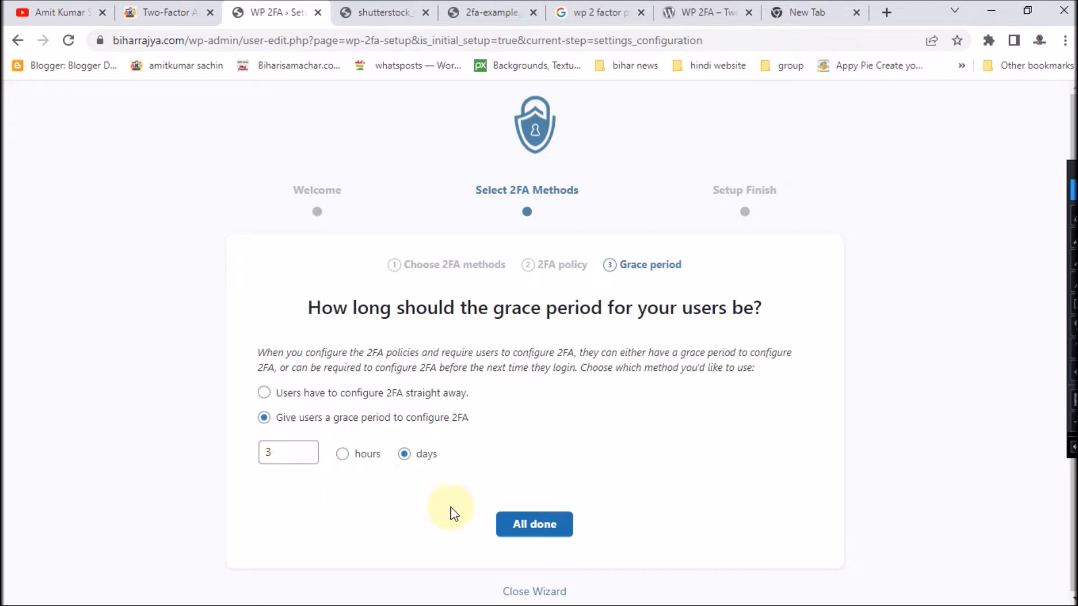
{"action": "left_click", "coordinate": [545, 533]}
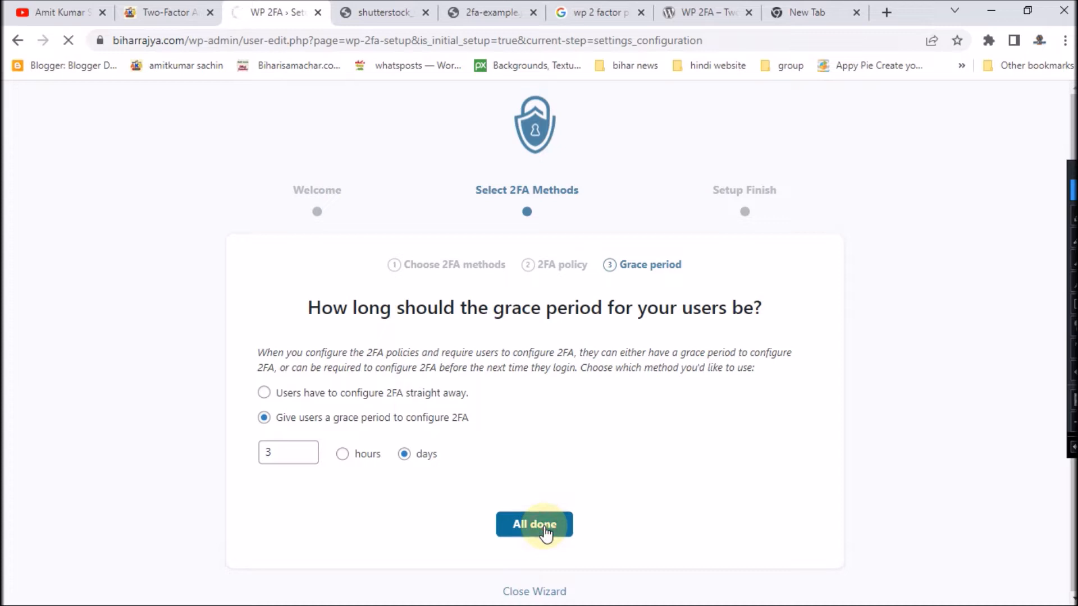
{"action": "left_click", "coordinate": [432, 482]}
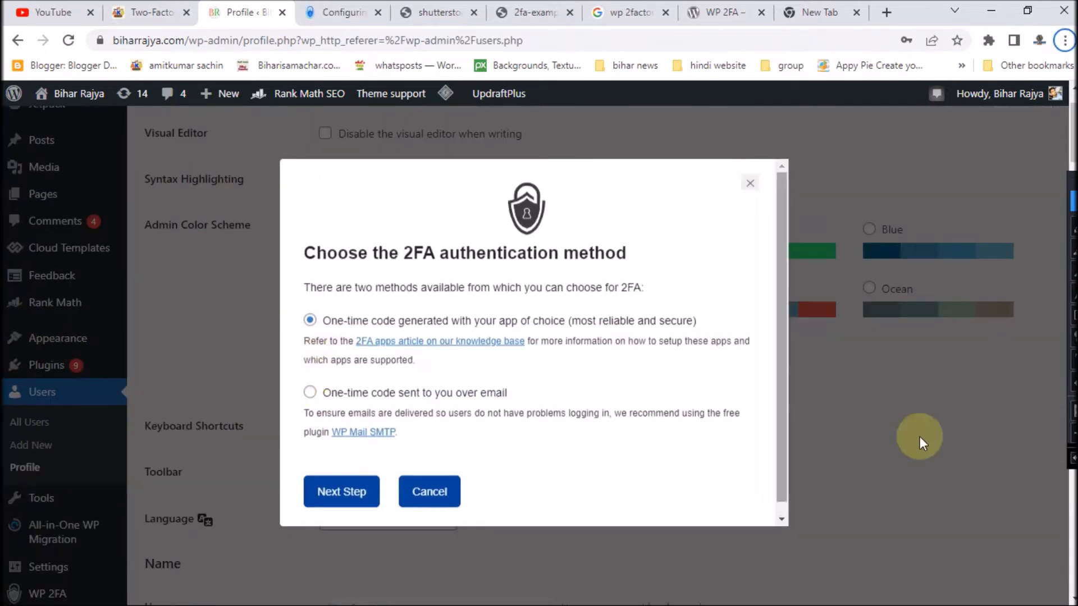
- Choose email one-time codes for your account and request a code to the account address
{"action": "left_click", "coordinate": [1073, 316]}
{"action": "mouse_move", "coordinate": [290, 295]}
{"action": "left_mouse_down"}
{"action": "mouse_move", "coordinate": [298, 327]}
{"action": "mouse_move", "coordinate": [767, 384]}
{"action": "left_mouse_up"}
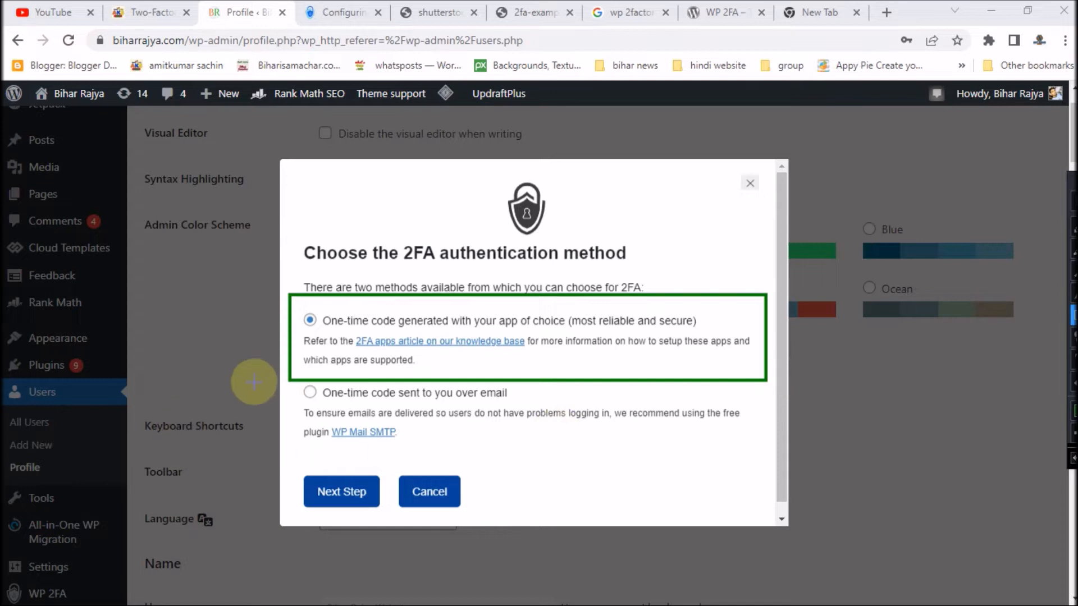
{"action": "mouse_move", "coordinate": [282, 383]}
{"action": "left_mouse_down"}
{"action": "mouse_move", "coordinate": [306, 444]}
{"action": "mouse_move", "coordinate": [756, 440]}
{"action": "mouse_move", "coordinate": [784, 456]}
{"action": "left_mouse_up"}
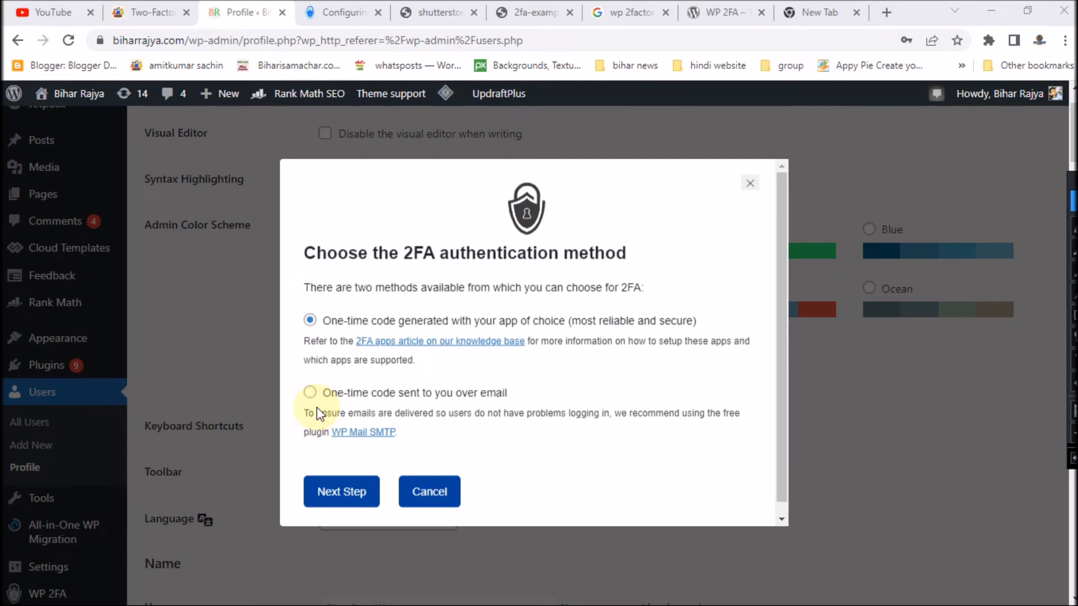
{"action": "left_click", "coordinate": [310, 393]}
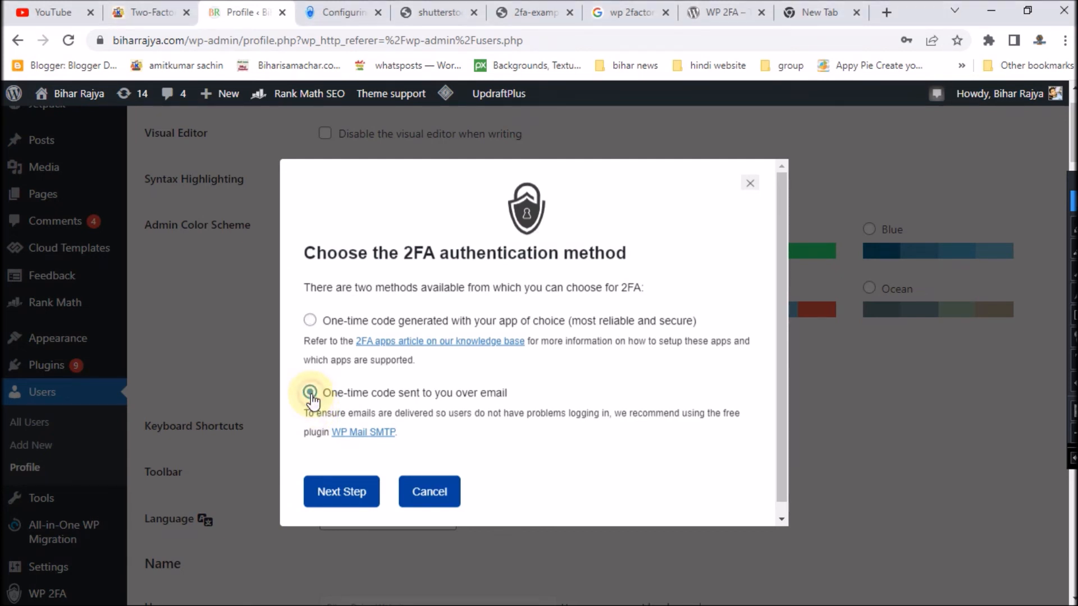
{"action": "left_click", "coordinate": [337, 493]}
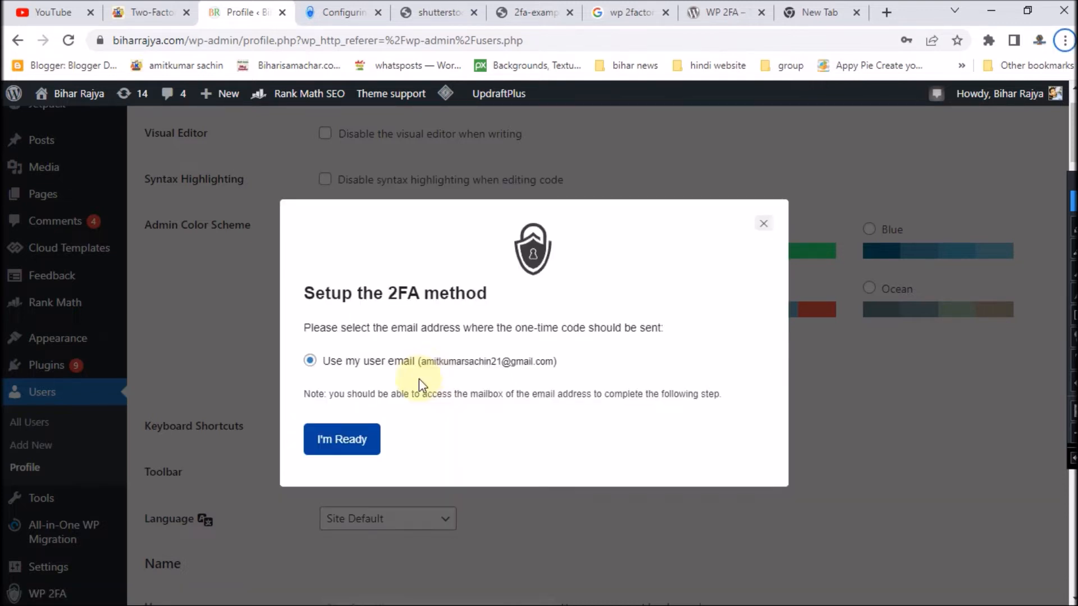
{"action": "left_click_drag", "start_coordinate": [436, 363], "coordinate": [554, 365]}
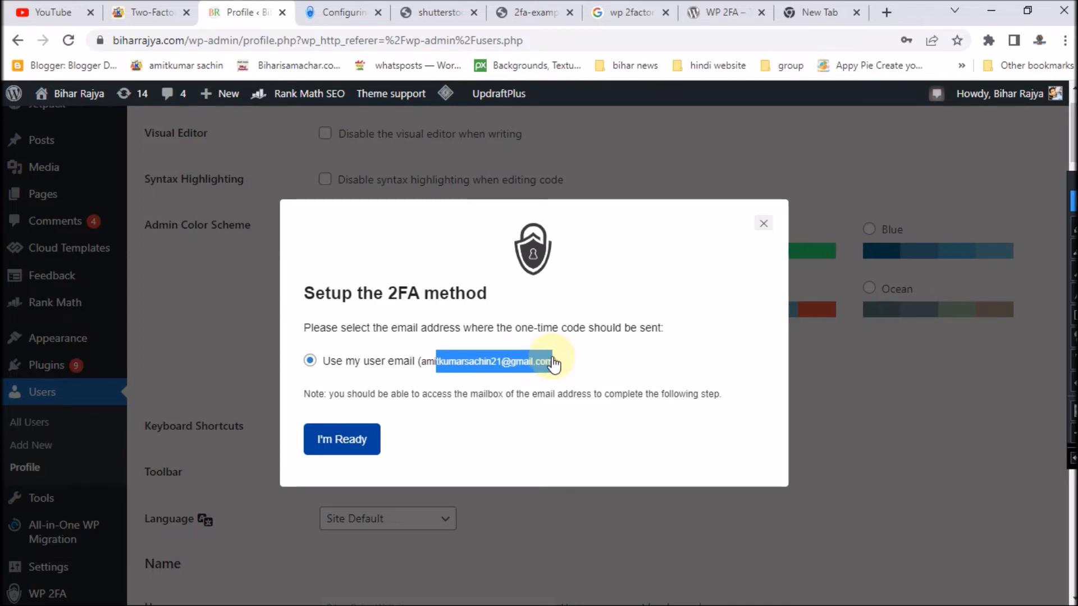
{"action": "left_click", "coordinate": [352, 442]}
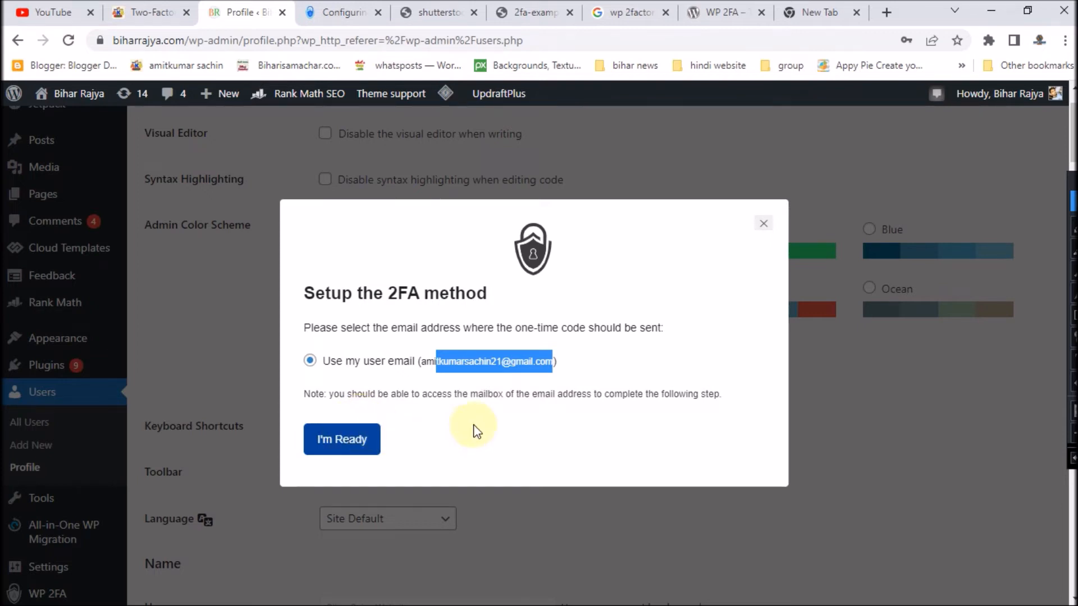
- Paste the code from the Gmail login confirmation email into Authentication Code and validate it
{"action": "left_click", "coordinate": [339, 375]}
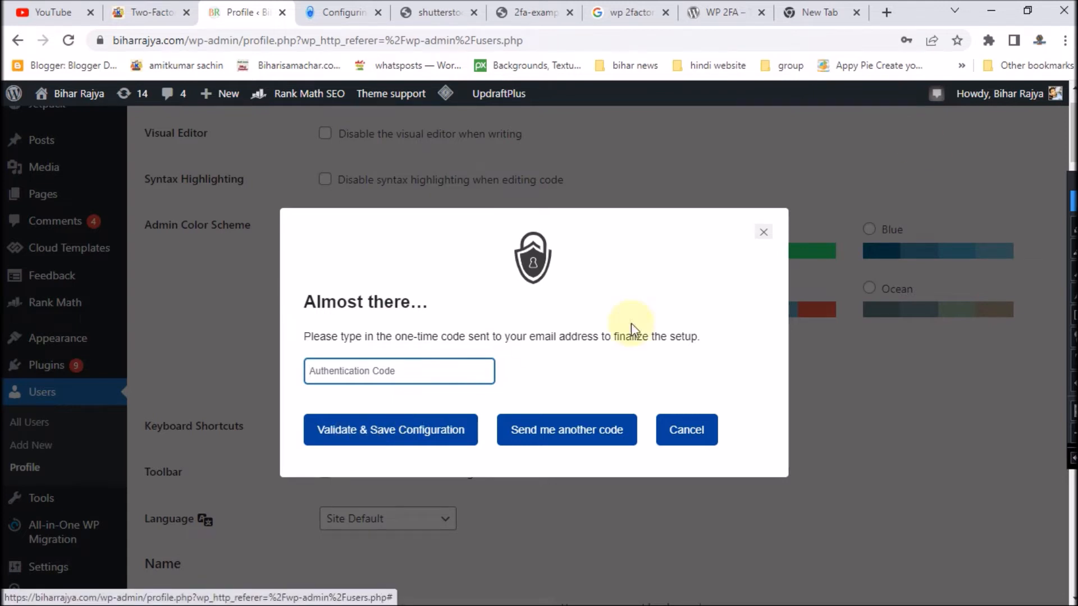
{"action": "left_click", "coordinate": [825, 13]}
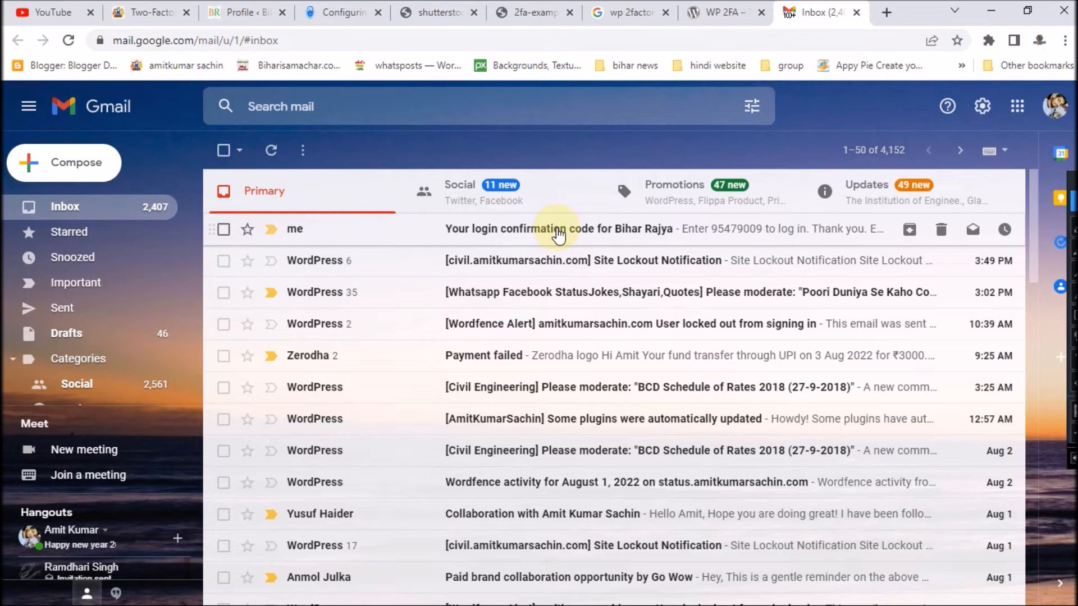
{"action": "left_click", "coordinate": [558, 232]}
{"action": "left_click_drag", "start_coordinate": [334, 285], "coordinate": [290, 287]}
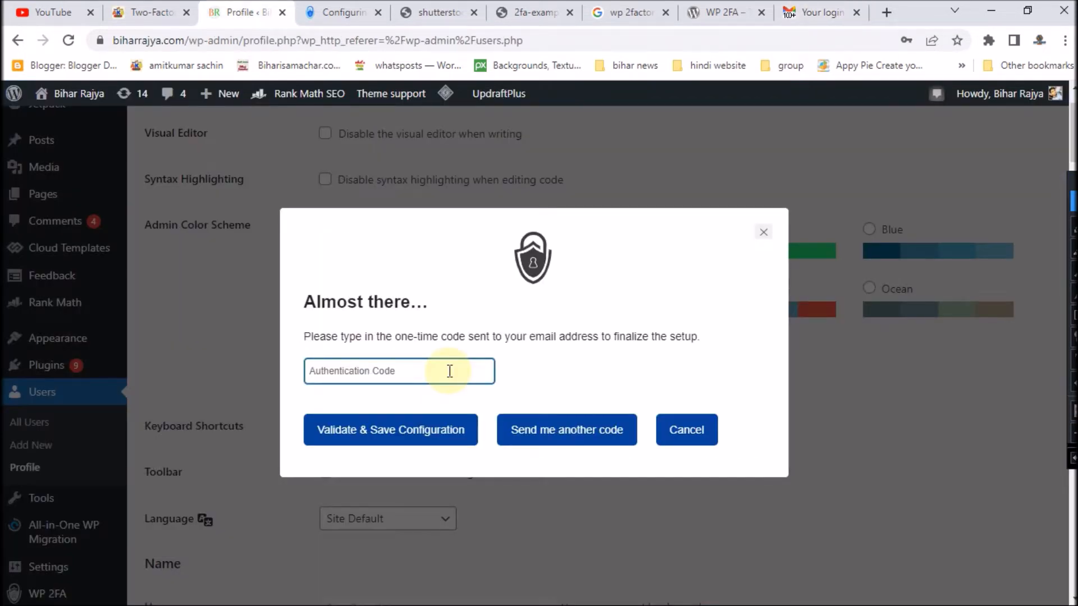
{"action": "key", "text": "ctrl+v"}
{"action": "left_click", "coordinate": [400, 441]}
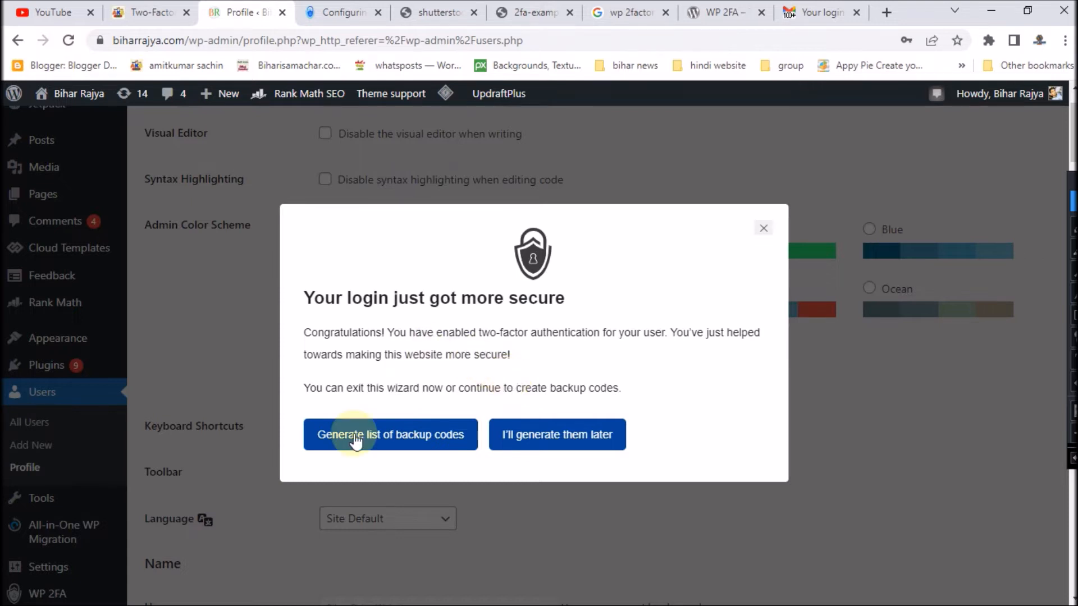
- Generate the ten backup codes and scroll through the list
{"action": "left_click", "coordinate": [402, 441]}
{"action": "scroll", "coordinate": [477, 351], "scroll_direction": "down", "scroll_amount": 2}
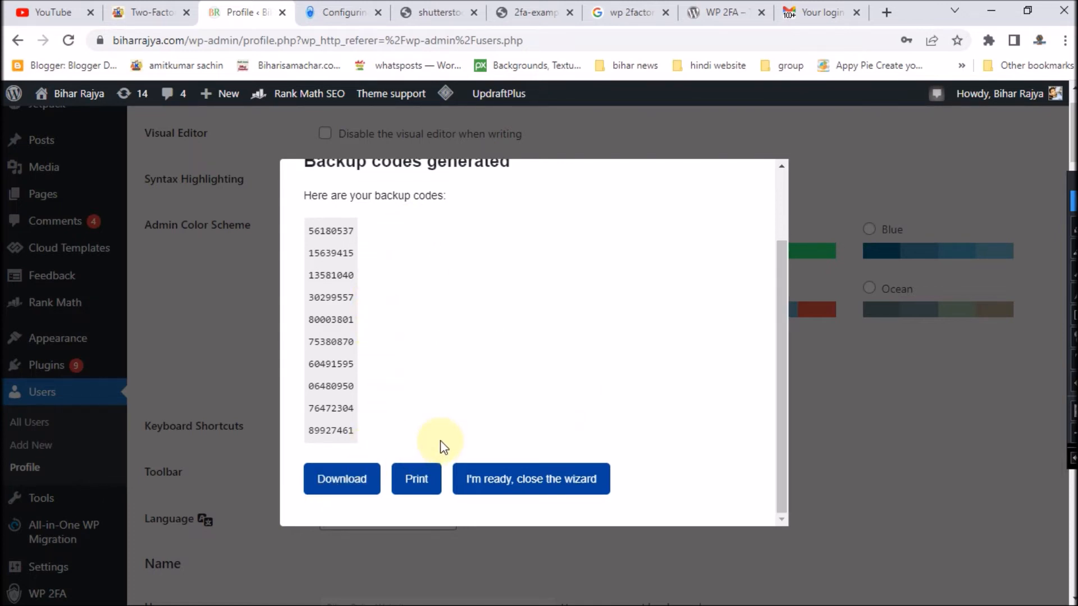
{"action": "scroll", "coordinate": [464, 397], "scroll_direction": "up", "scroll_amount": 2}
{"action": "scroll", "coordinate": [468, 399], "scroll_direction": "down", "scroll_amount": 2}
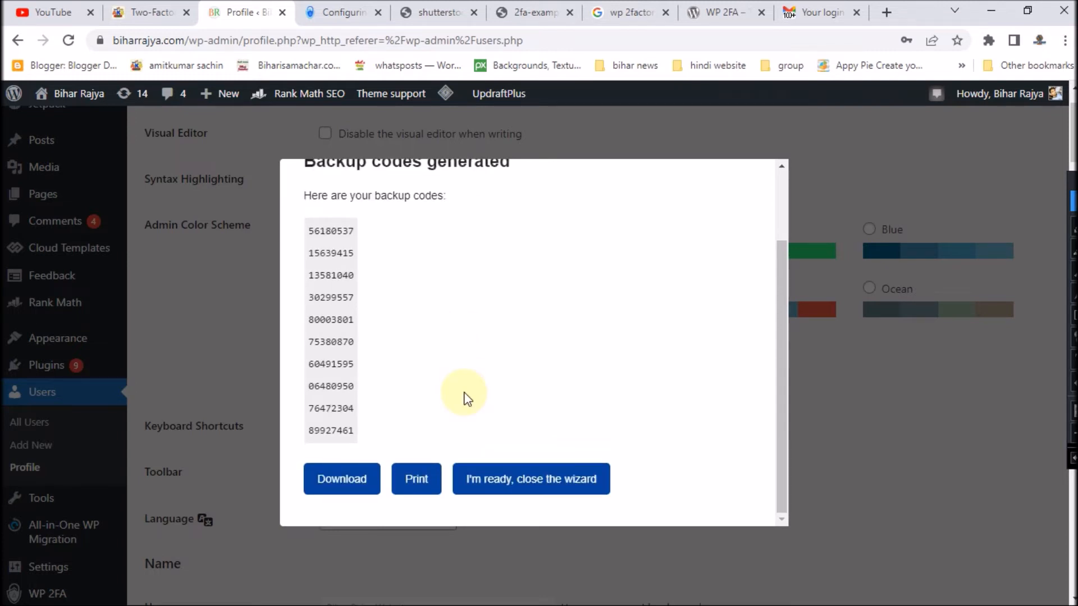
{"action": "scroll", "coordinate": [468, 399], "scroll_direction": "up", "scroll_amount": 2}
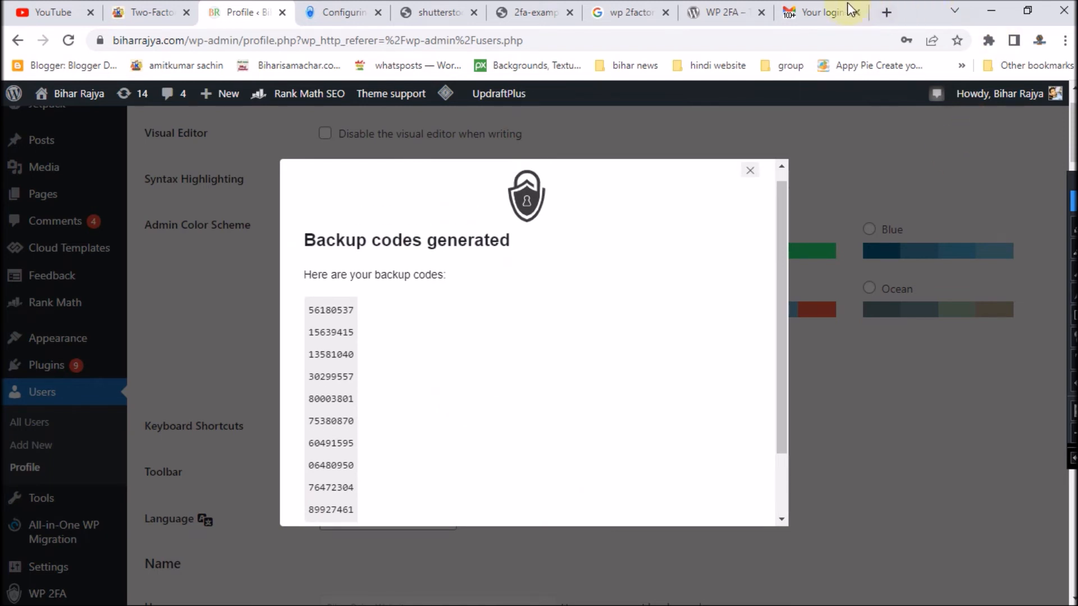
- View the login confirmation email in Gmail, then return to the WordPress Profile tab
{"action": "left_click", "coordinate": [809, 12]}
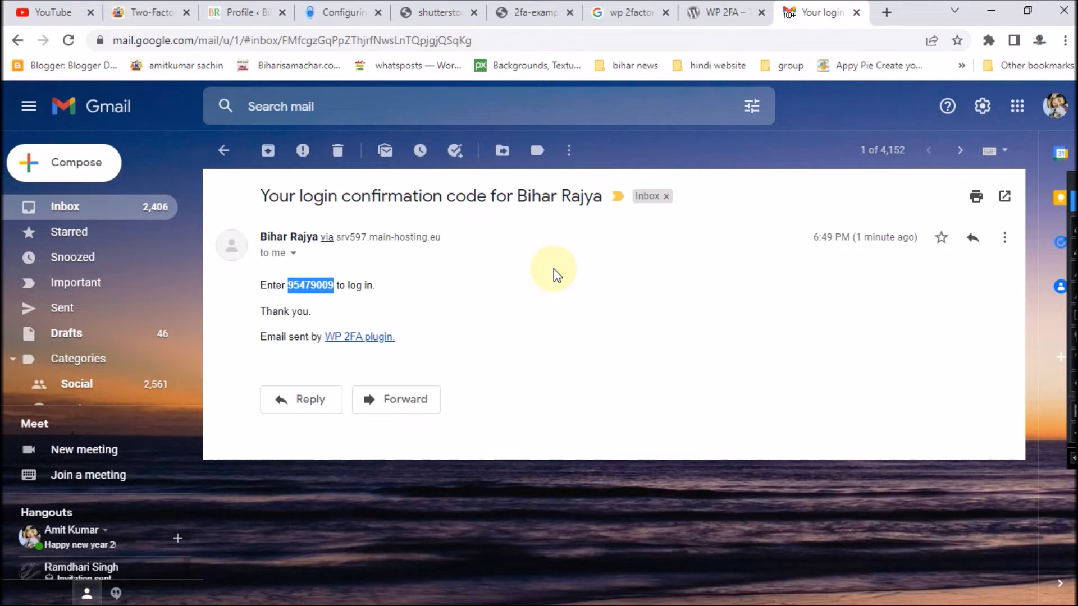
{"action": "left_click", "coordinate": [247, 12]}
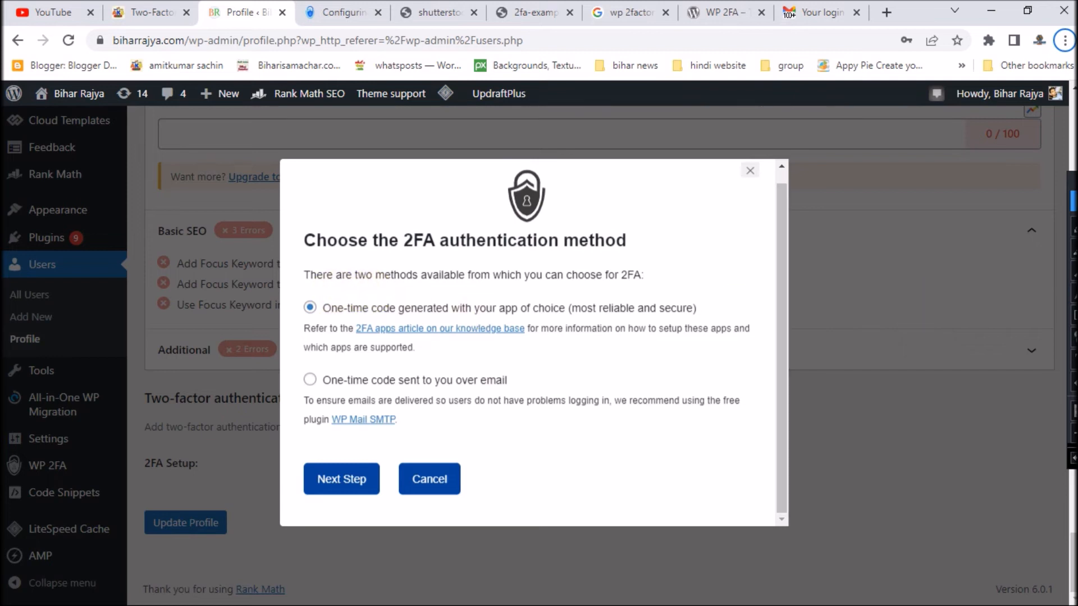
- Keep the authenticator-app option and proceed to its QR code, setup key and app guides
{"action": "mouse_move", "coordinate": [297, 291]}
{"action": "left_mouse_down"}
{"action": "mouse_move", "coordinate": [655, 405]}
{"action": "mouse_move", "coordinate": [756, 370]}
{"action": "left_mouse_up"}
{"action": "left_click", "coordinate": [343, 479]}
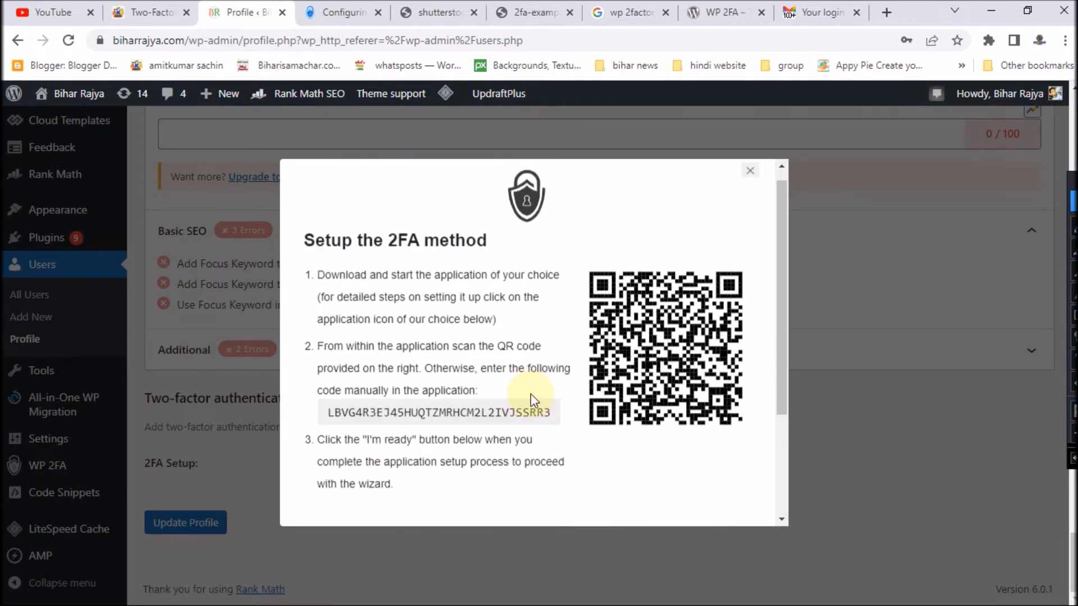
{"action": "scroll", "coordinate": [531, 393], "scroll_direction": "down", "scroll_amount": 3}
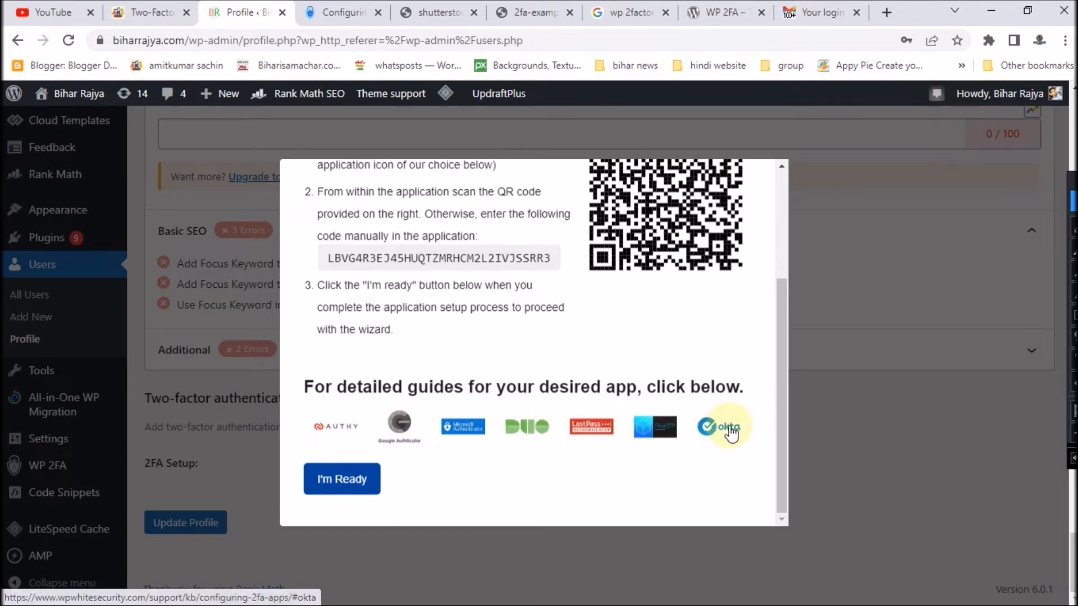
{"action": "scroll", "coordinate": [561, 437], "scroll_direction": "up", "scroll_amount": 1}
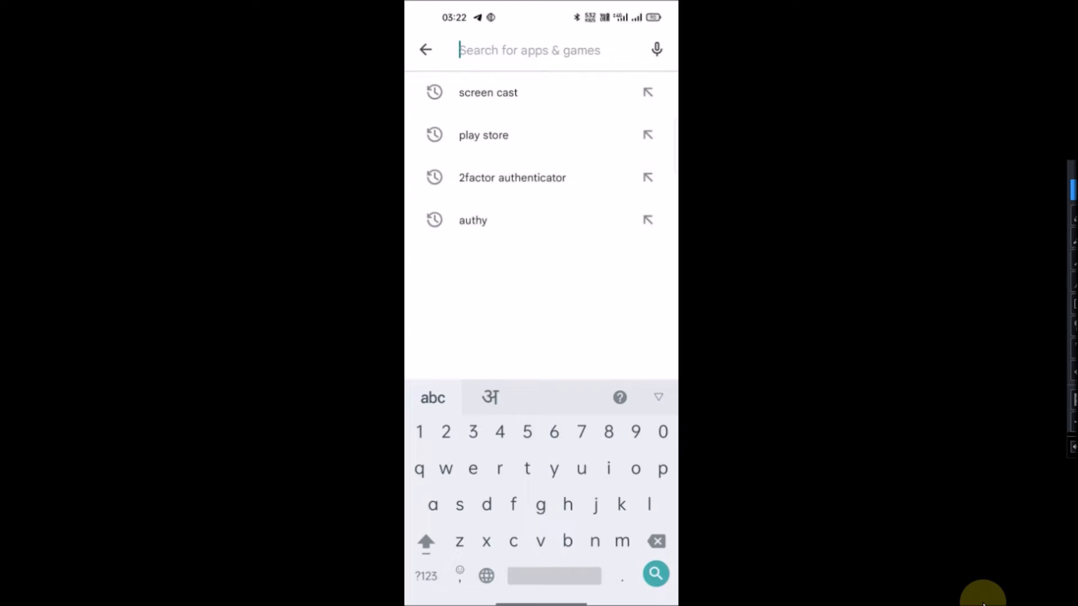
- Search the phone's Play Store for authenticator apps by typing 'auth'
{"action": "type", "text": "authenticator"}
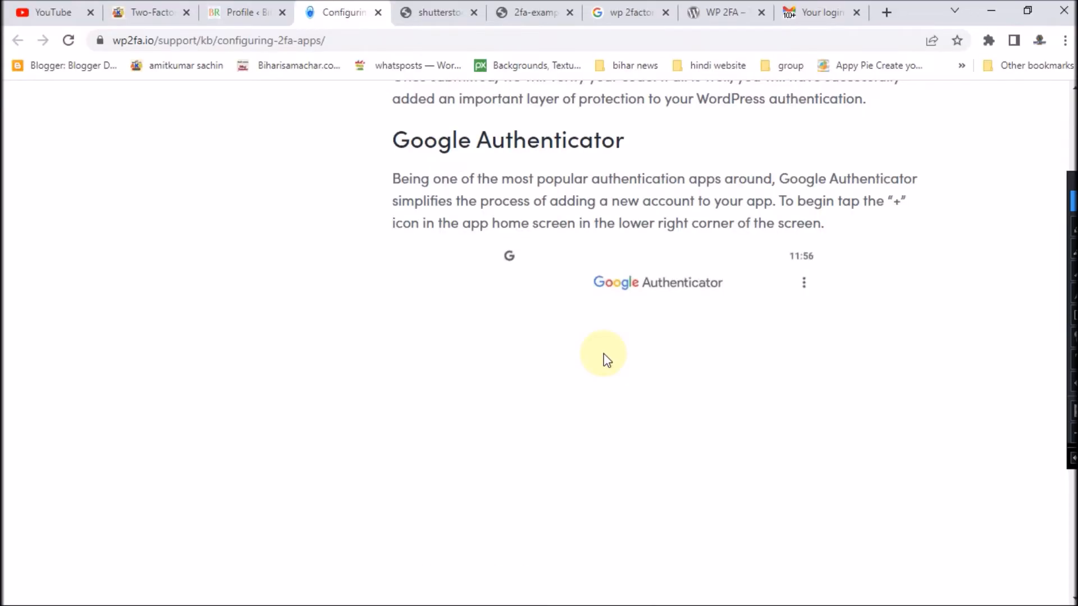
{"action": "scroll", "coordinate": [604, 354], "scroll_direction": "down", "scroll_amount": 1}
{"action": "scroll", "coordinate": [604, 354], "scroll_direction": "up", "scroll_amount": 1}
- Scroll down the wp2fa.io Google Authenticator guide, then glance back at the WordPress 2FA dialog
{"action": "scroll", "coordinate": [606, 358], "scroll_direction": "down", "scroll_amount": 6}
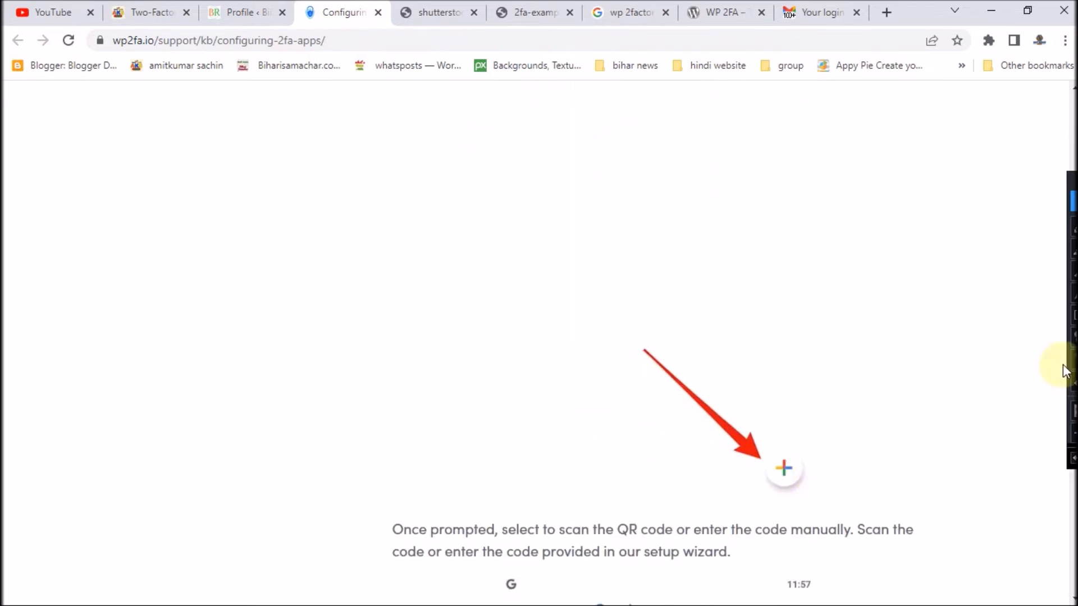
{"action": "left_click", "coordinate": [1073, 315]}
{"action": "mouse_move", "coordinate": [677, 413]}
{"action": "left_mouse_down"}
{"action": "mouse_move", "coordinate": [751, 487]}
{"action": "mouse_move", "coordinate": [857, 500]}
{"action": "left_mouse_up"}
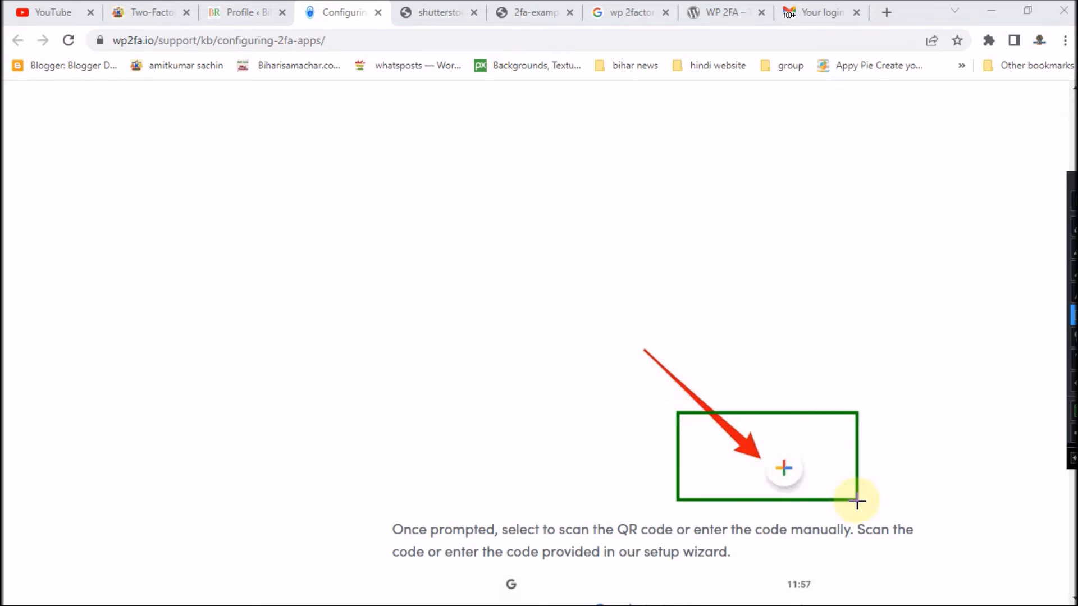
{"action": "key", "text": "Escape"}
{"action": "scroll", "coordinate": [743, 427], "scroll_direction": "down", "scroll_amount": 7}
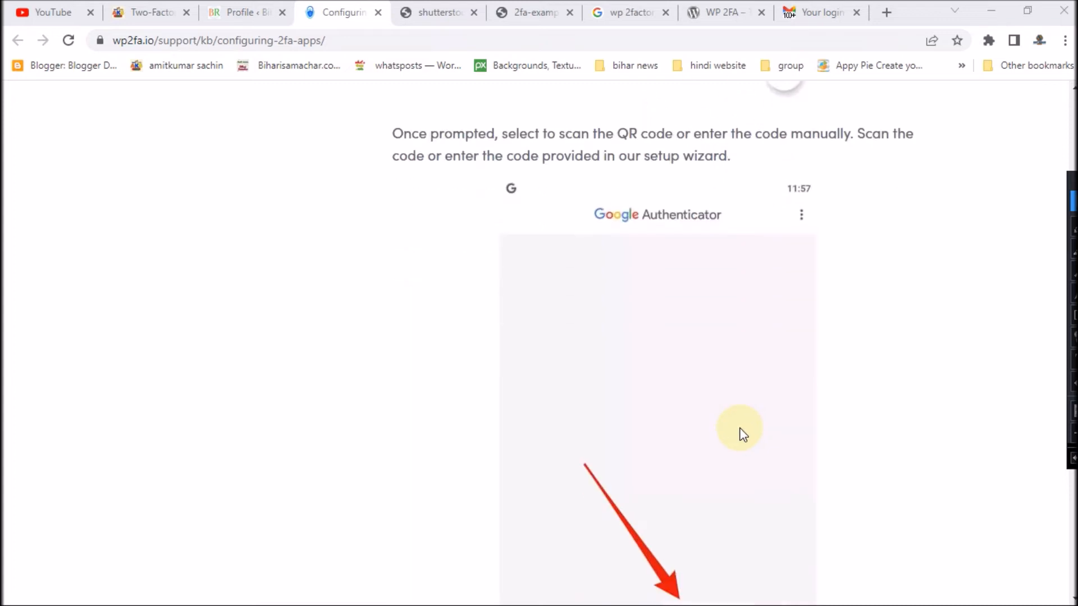
{"action": "scroll", "coordinate": [785, 490], "scroll_direction": "down", "scroll_amount": 1}
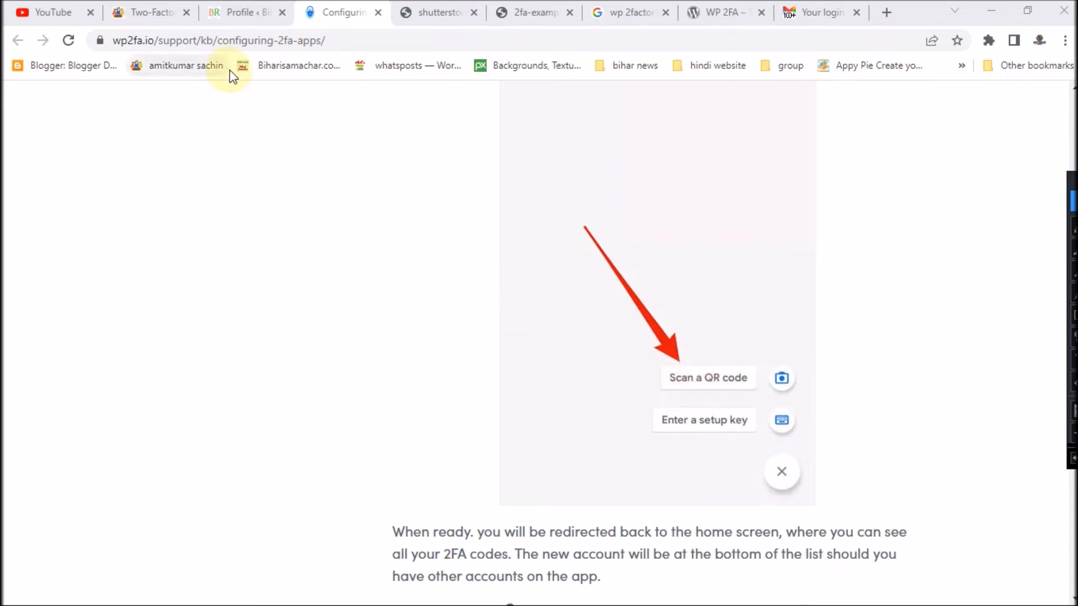
{"action": "left_click", "coordinate": [241, 12]}
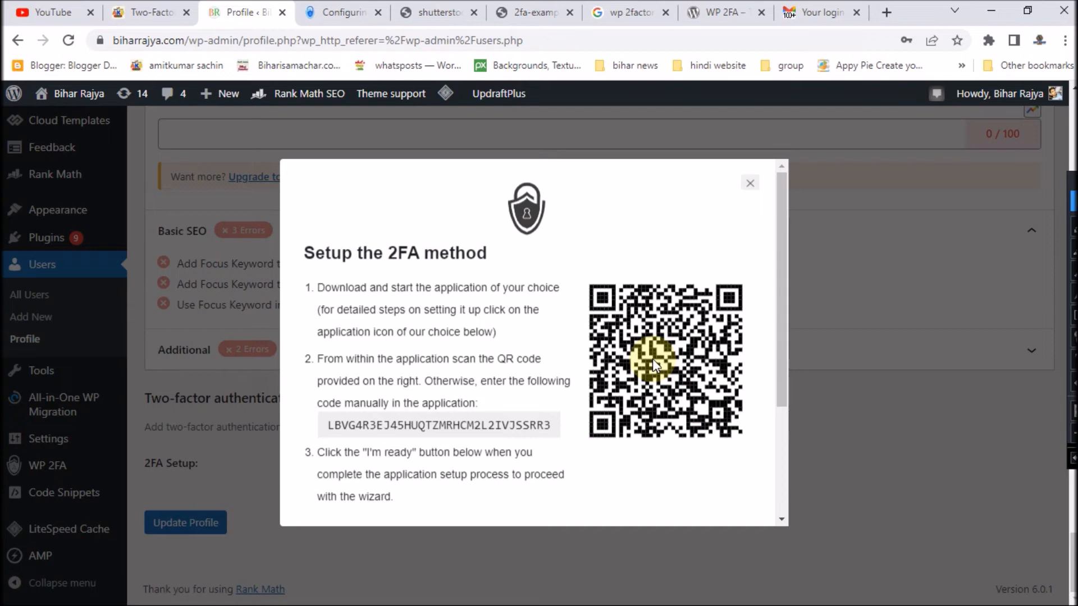
- Read further down the guide to its 'Account added' example, then return to the QR code step
{"action": "left_click", "coordinate": [335, 14]}
{"action": "scroll", "coordinate": [618, 408], "scroll_direction": "down", "scroll_amount": 3}
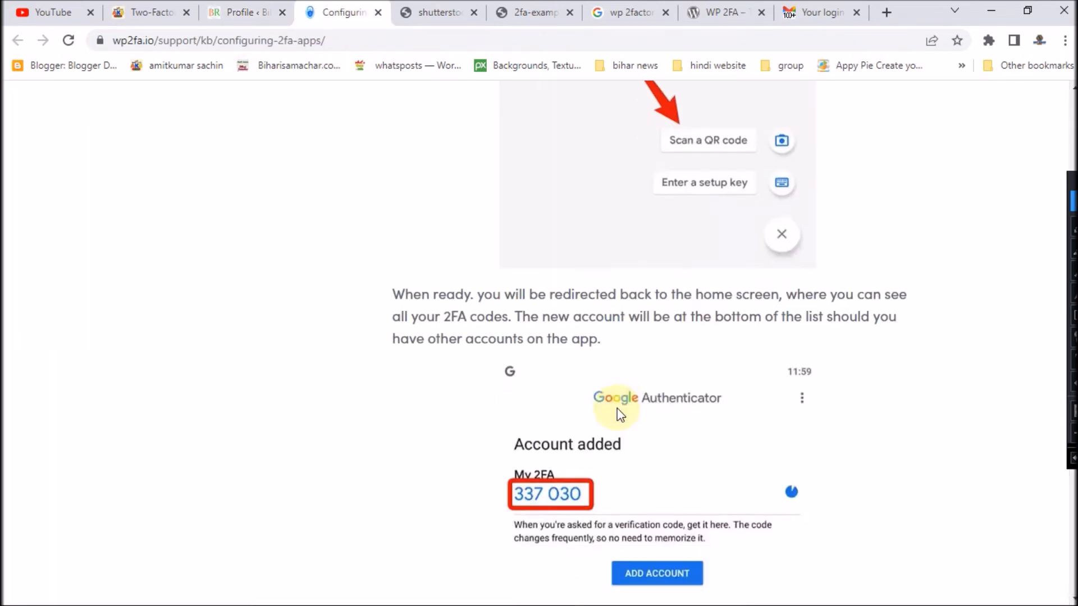
{"action": "scroll", "coordinate": [618, 409], "scroll_direction": "down", "scroll_amount": 1}
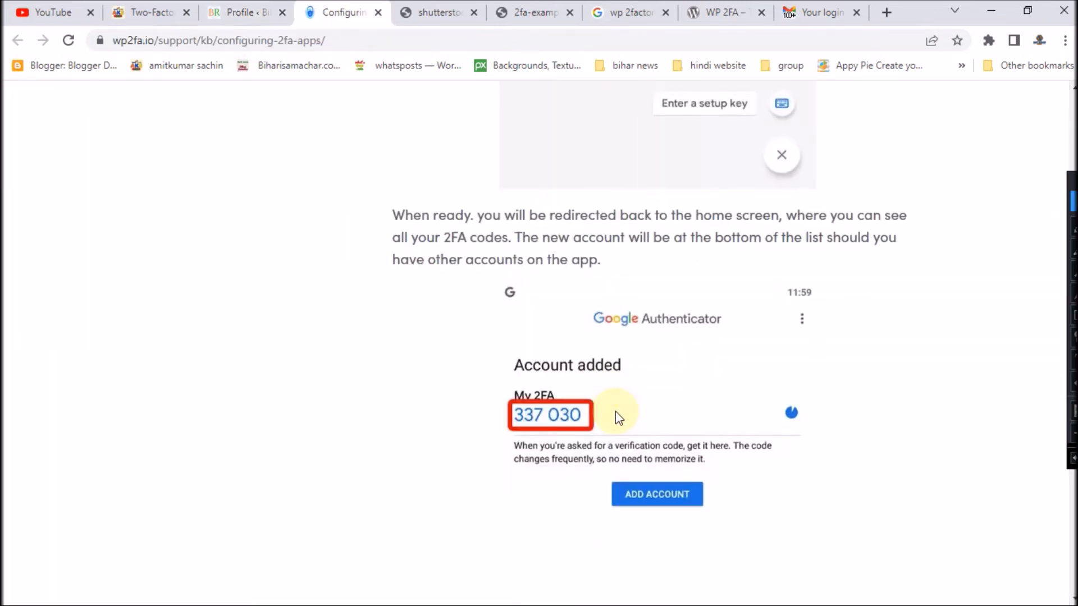
{"action": "scroll", "coordinate": [616, 413], "scroll_direction": "down", "scroll_amount": 1}
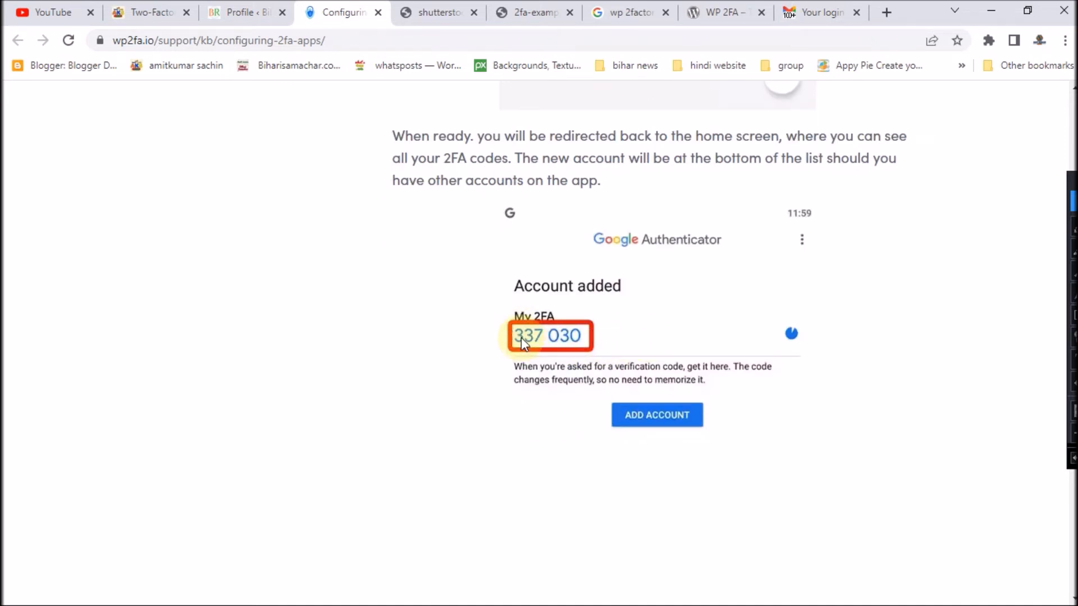
{"action": "left_click", "coordinate": [247, 13]}
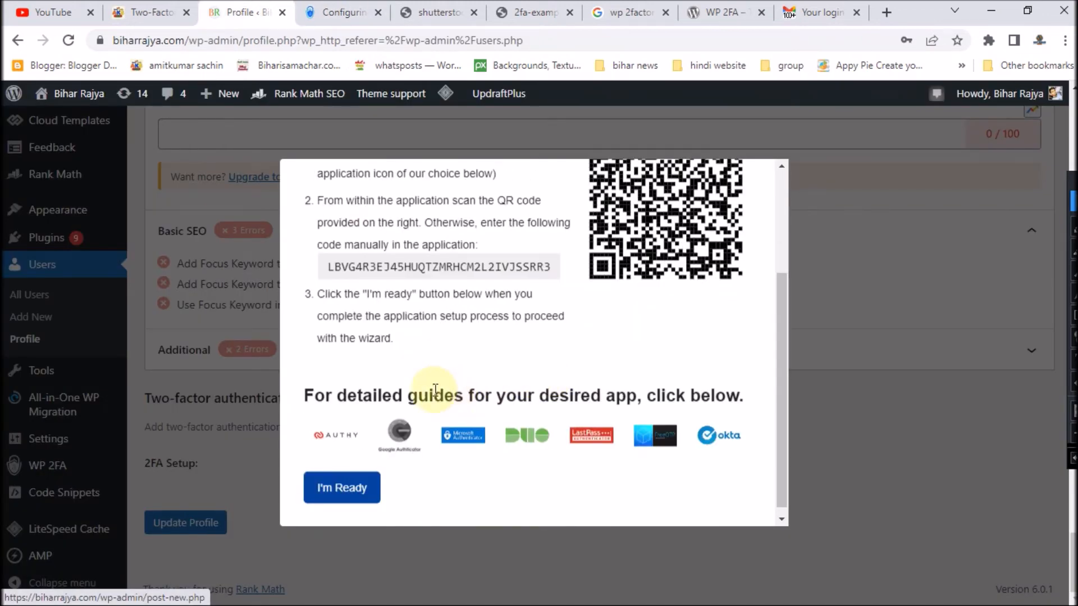
- Confirm the app is ready, paste the Google Authenticator code, and validate to enable app-based 2FA
{"action": "left_click", "coordinate": [354, 494]}
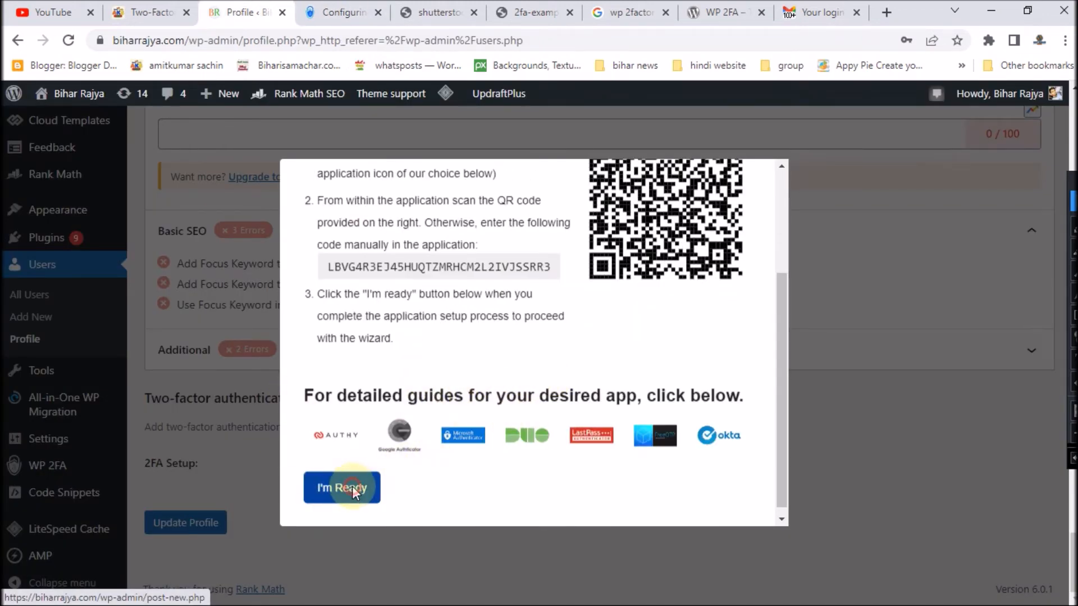
{"action": "left_click", "coordinate": [381, 371]}
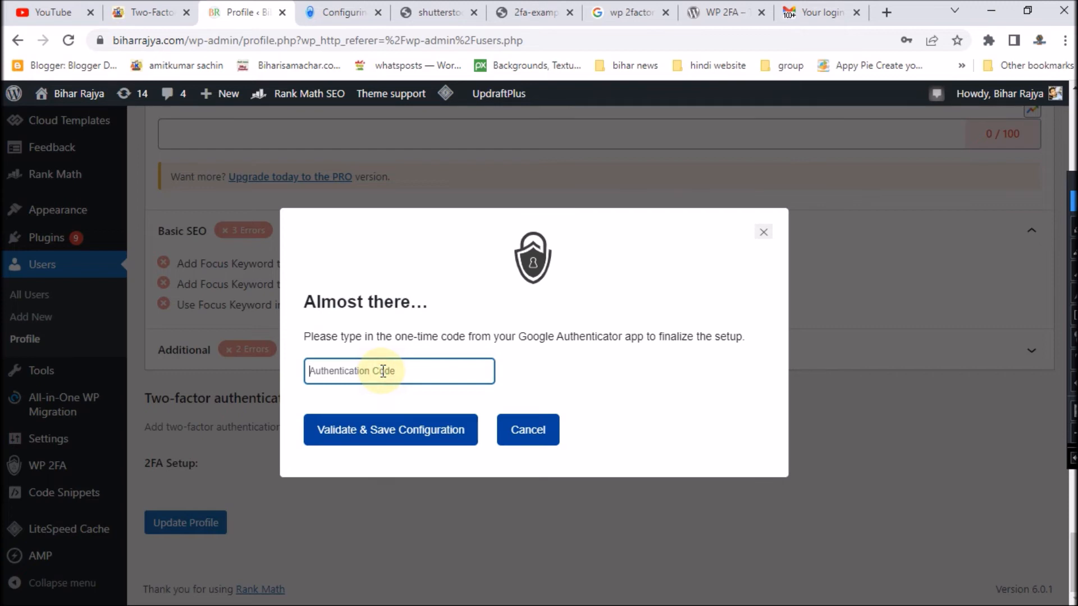
{"action": "key", "text": "ctrl+Tab"}
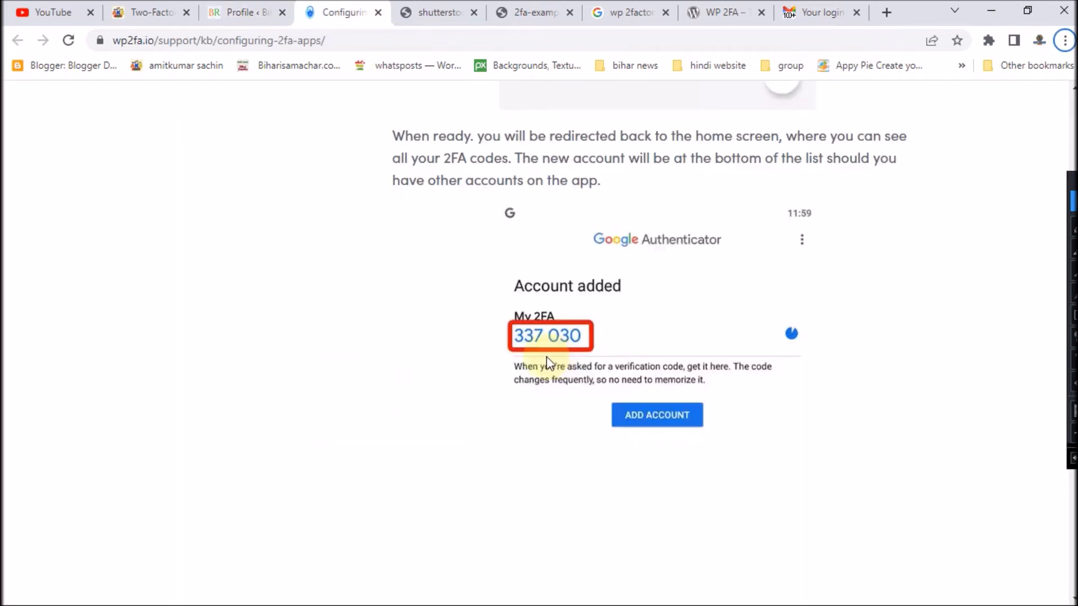
{"action": "key", "text": "ctrl+shift+Tab"}
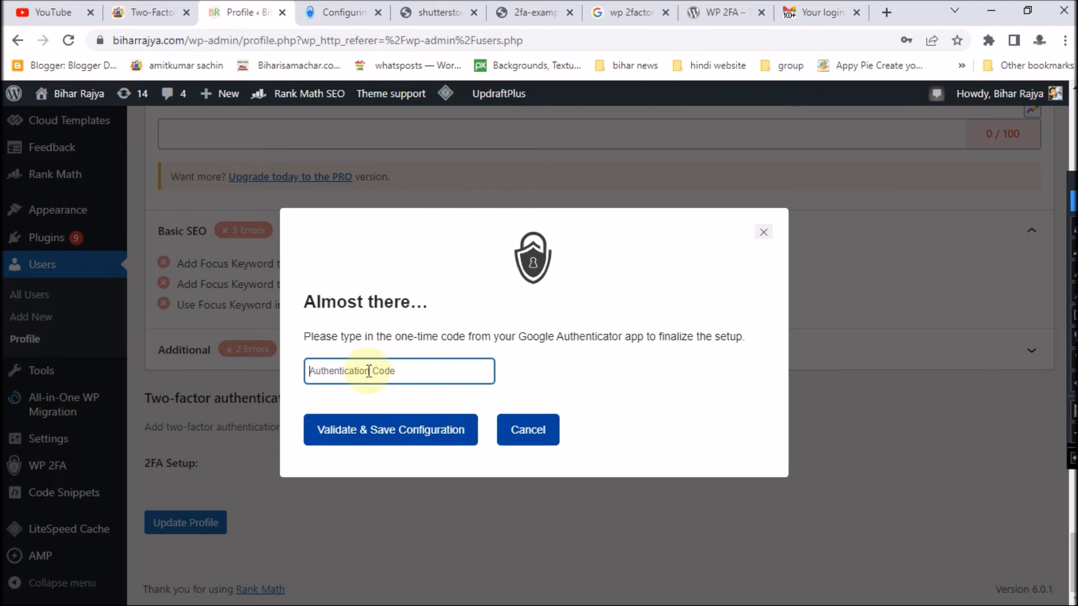
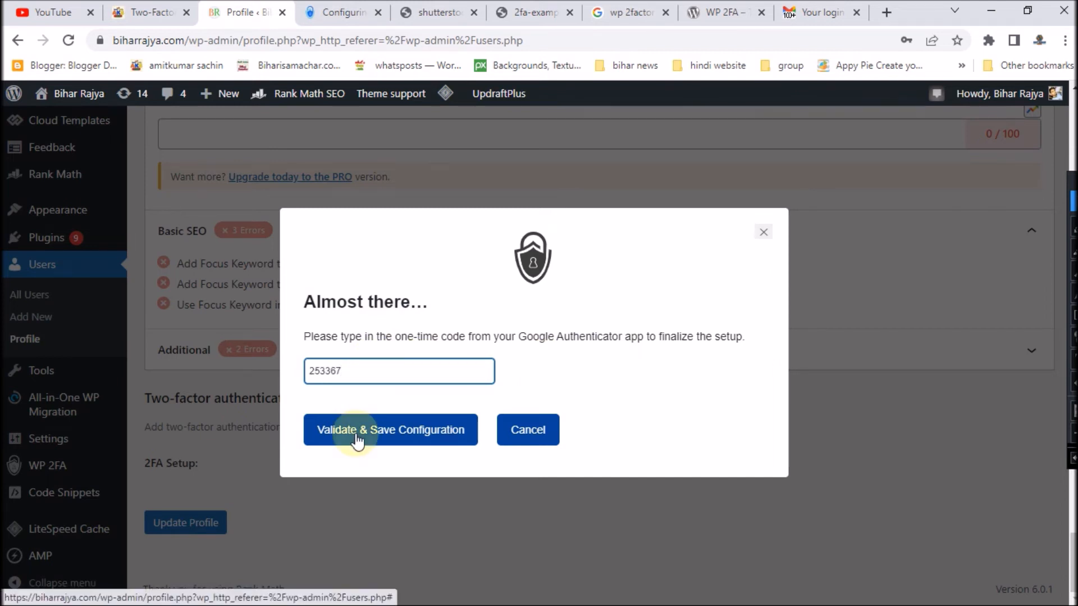
{"action": "left_click", "coordinate": [373, 431]}
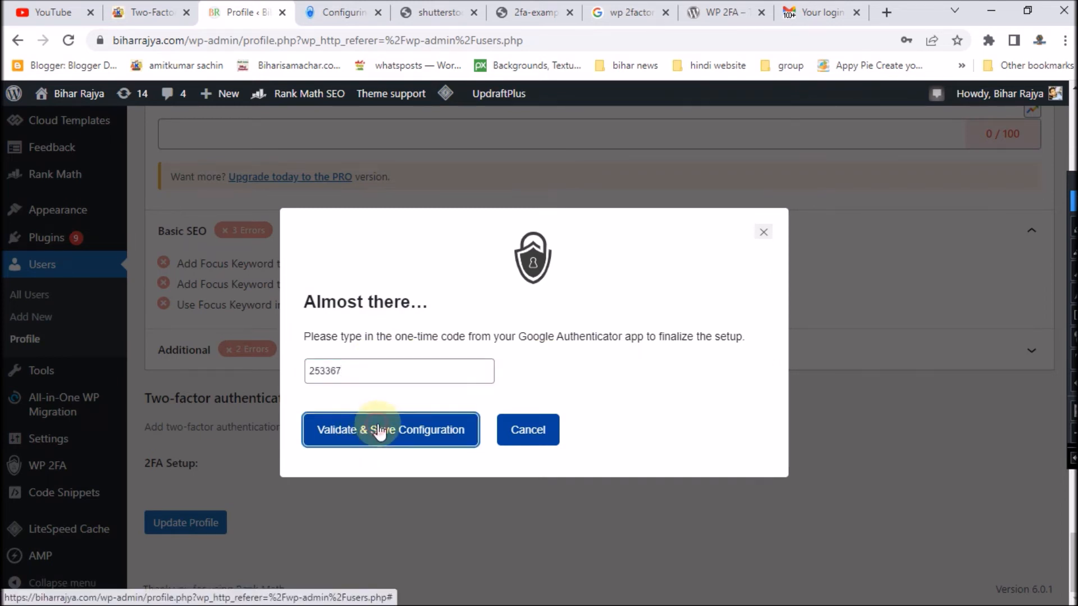
{"action": "left_click_drag", "start_coordinate": [304, 333], "coordinate": [486, 331]}
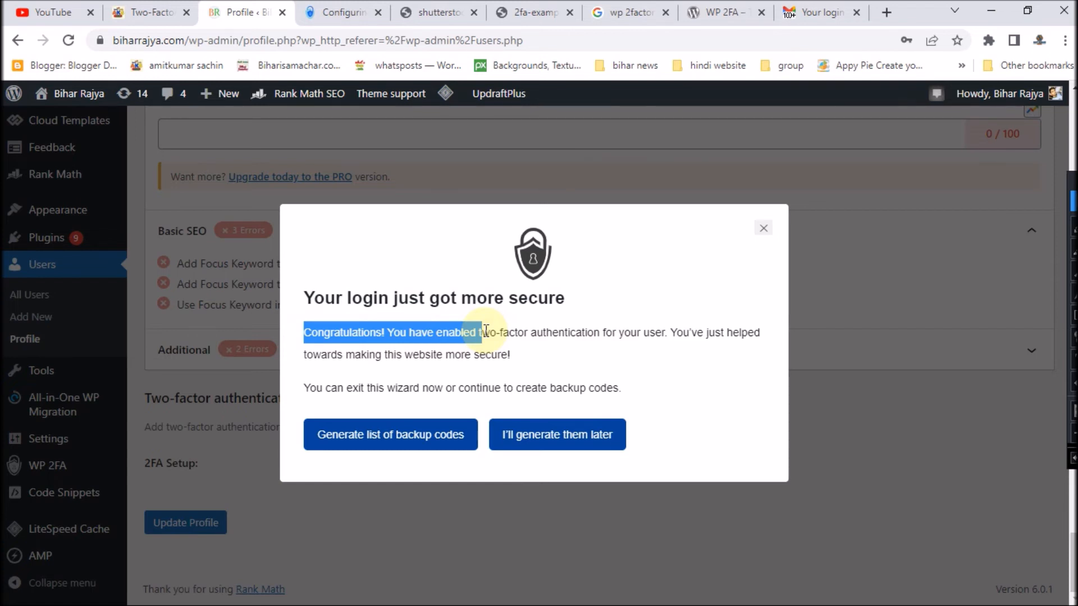
{"action": "left_click_drag", "start_coordinate": [486, 331], "coordinate": [592, 369]}
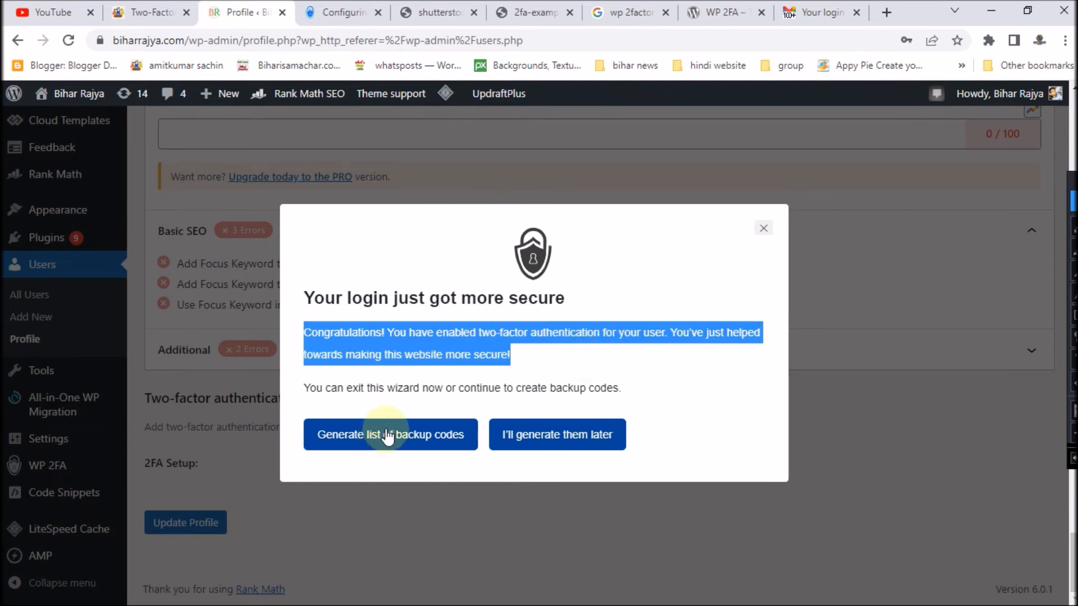
- Generate ten backup codes, save them as backup_codes.txt, and finish the 2FA wizard
{"action": "left_click", "coordinate": [369, 442]}
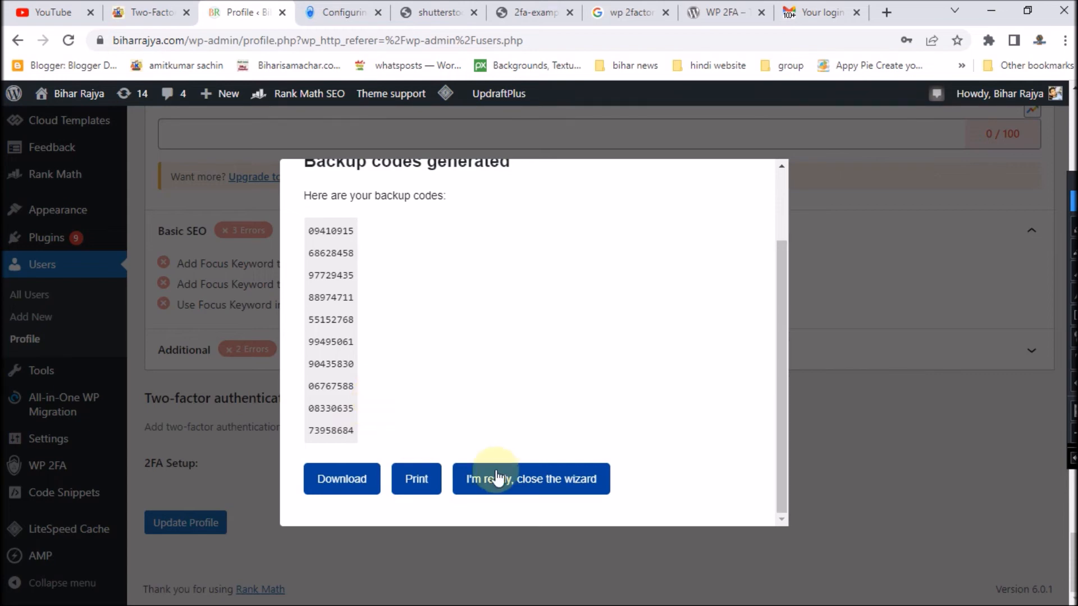
{"action": "left_click", "coordinate": [532, 486]}
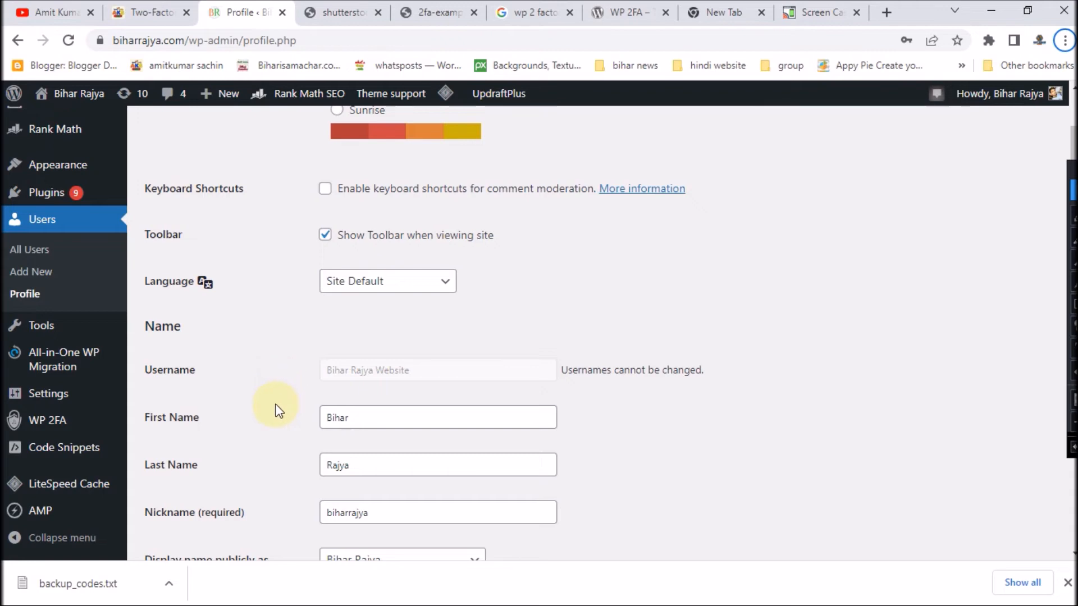
{"action": "scroll", "coordinate": [275, 406], "scroll_direction": "down", "scroll_amount": 10}
{"action": "scroll", "coordinate": [275, 406], "scroll_direction": "down", "scroll_amount": 20}
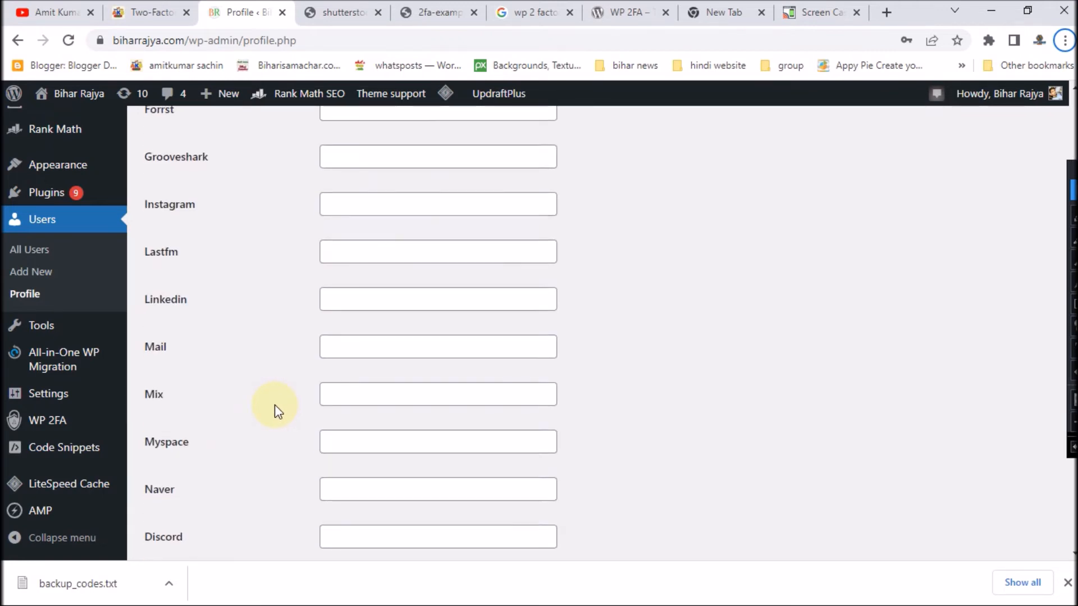
{"action": "scroll", "coordinate": [270, 415], "scroll_direction": "up", "scroll_amount": 3}
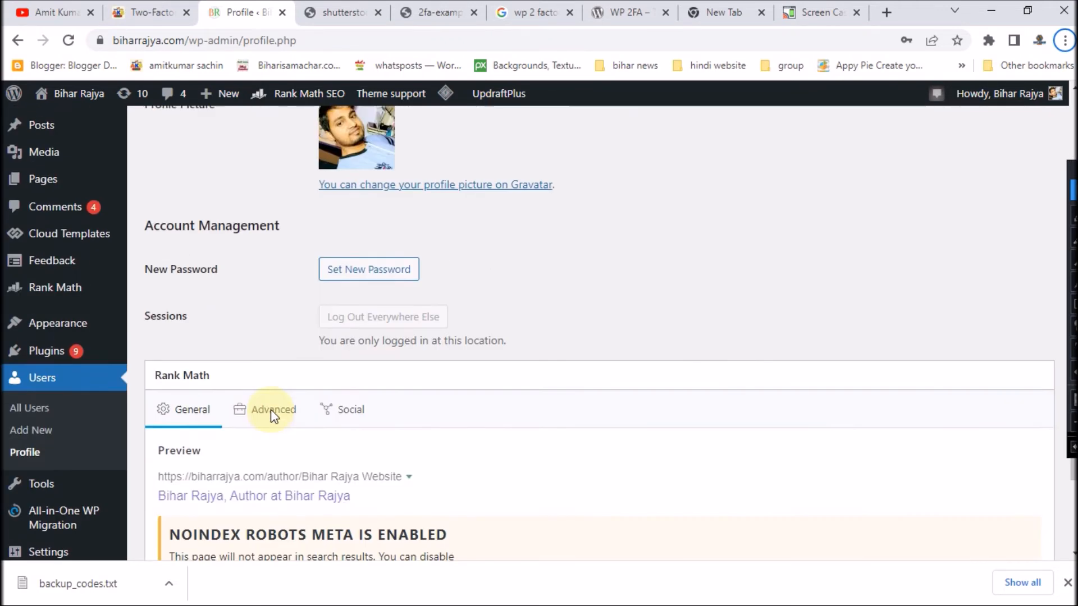
{"action": "scroll", "coordinate": [271, 415], "scroll_direction": "down", "scroll_amount": 11}
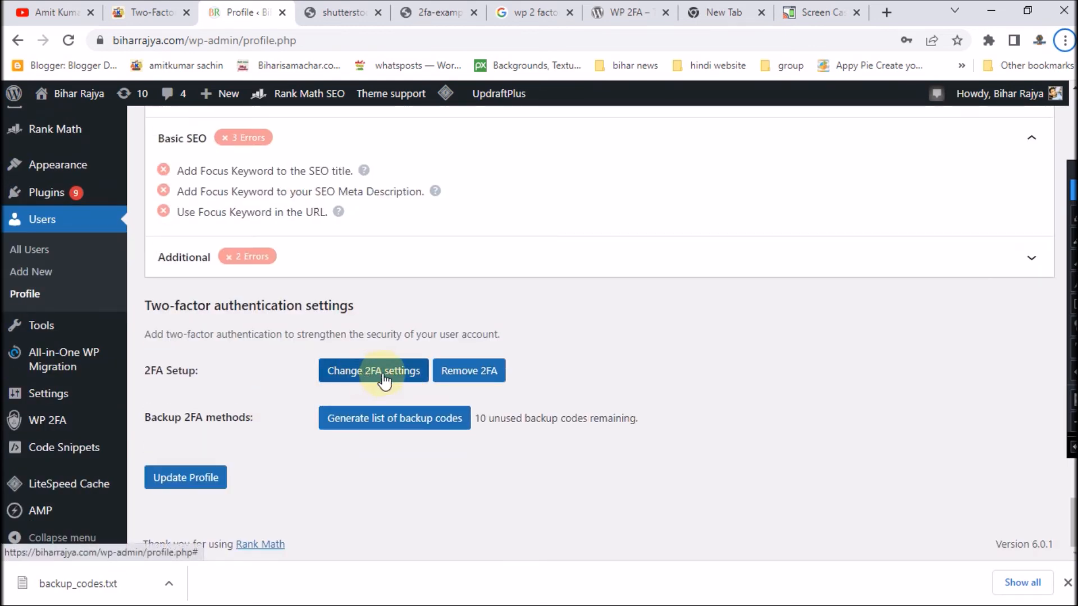
{"action": "left_click", "coordinate": [381, 375]}
{"action": "scroll", "coordinate": [382, 382], "scroll_direction": "down", "scroll_amount": 1}
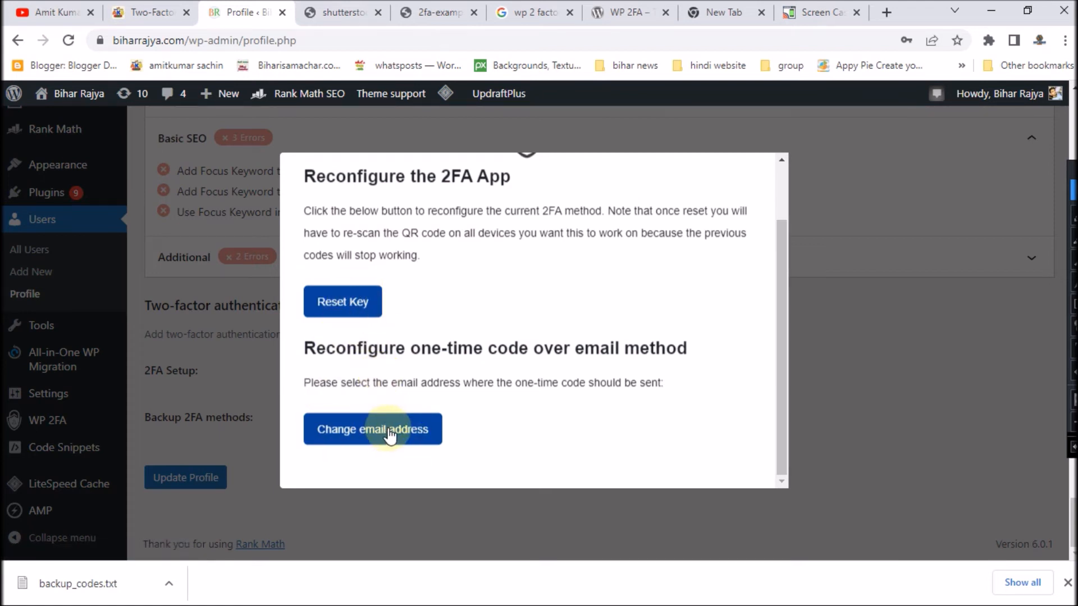
{"action": "left_click", "coordinate": [848, 352]}
{"action": "mouse_move", "coordinate": [435, 340]}
{"action": "left_mouse_down"}
{"action": "mouse_move", "coordinate": [484, 392]}
{"action": "mouse_move", "coordinate": [520, 390]}
{"action": "left_mouse_up"}
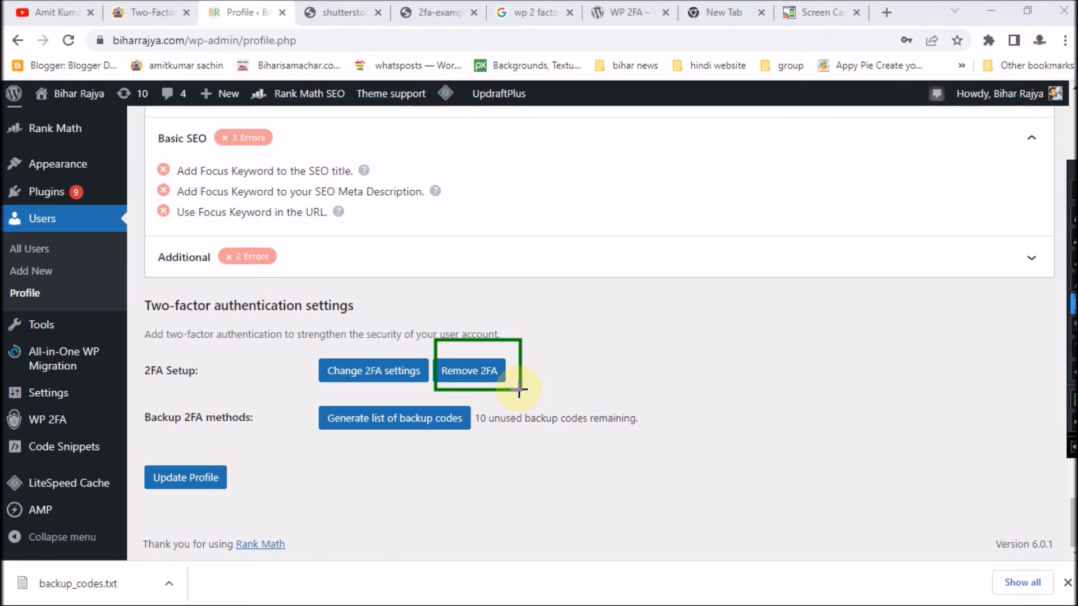
{"action": "mouse_move", "coordinate": [309, 393]}
{"action": "left_mouse_down"}
{"action": "mouse_move", "coordinate": [450, 451]}
{"action": "mouse_move", "coordinate": [508, 446]}
{"action": "mouse_move", "coordinate": [501, 440]}
{"action": "left_mouse_up"}
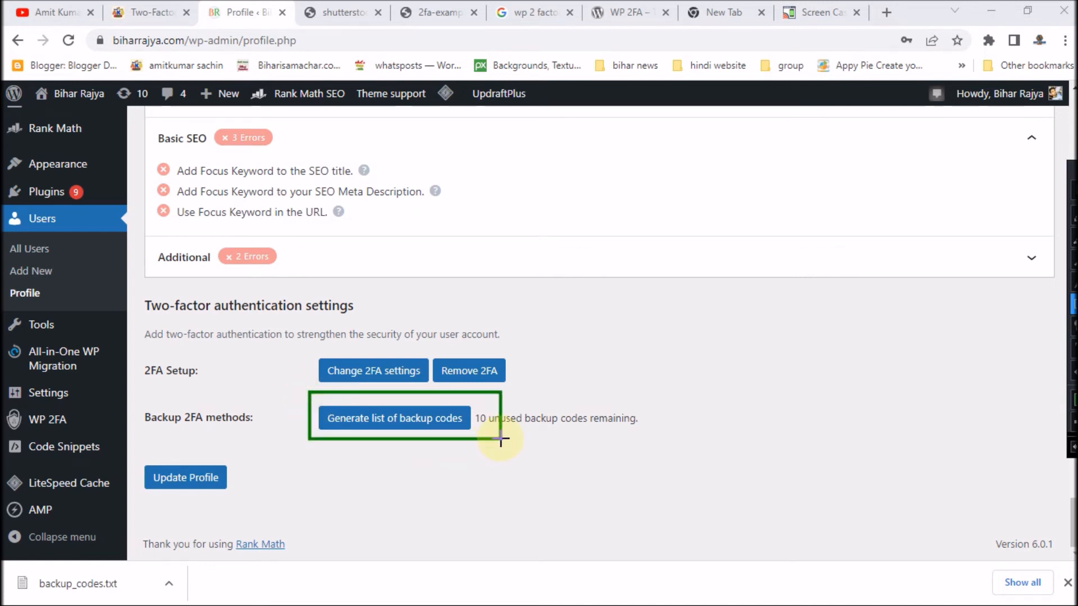
{"action": "scroll", "coordinate": [713, 395], "scroll_direction": "up", "scroll_amount": 20}
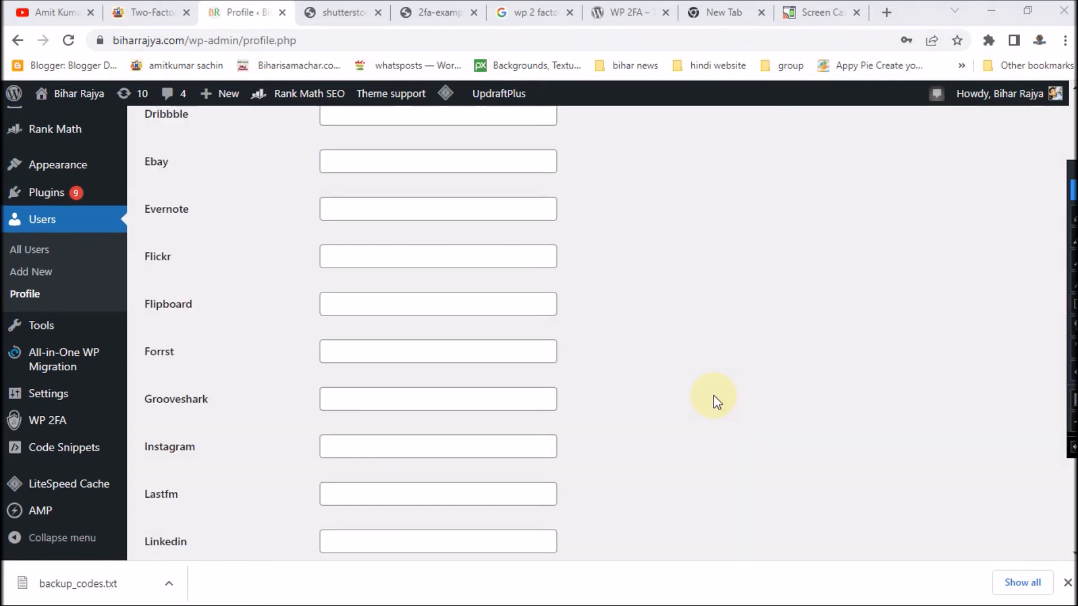
{"action": "scroll", "coordinate": [713, 396], "scroll_direction": "up", "scroll_amount": 15}
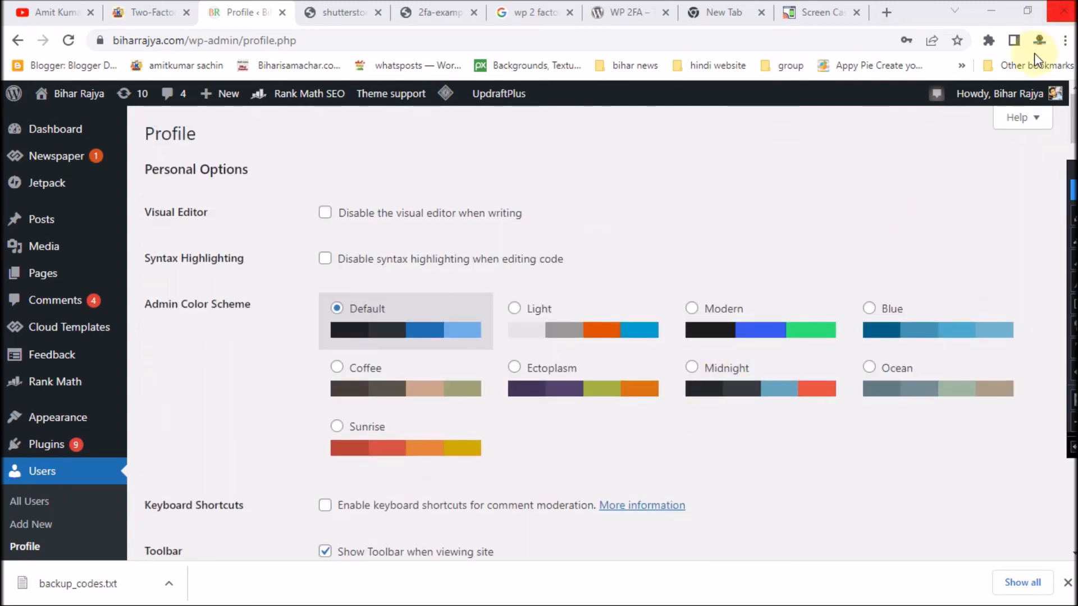
- Log out and sign back in with 2FA, then check the biharrajya.com Dashboard widgets
{"action": "mouse_move", "coordinate": [1037, 98]}
{"action": "left_click", "coordinate": [967, 187]}
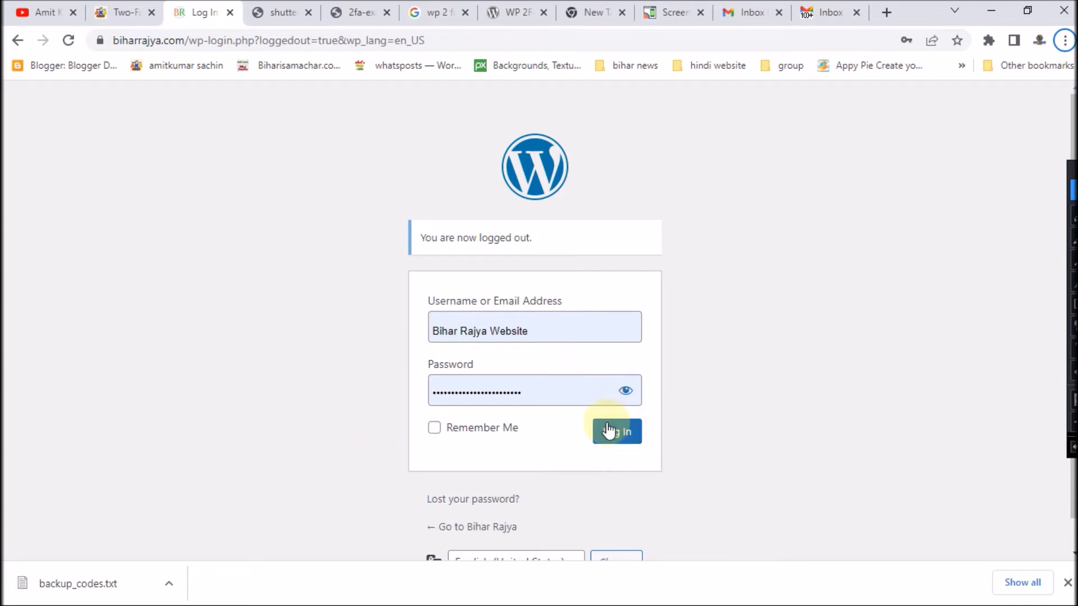
{"action": "left_click", "coordinate": [634, 435]}
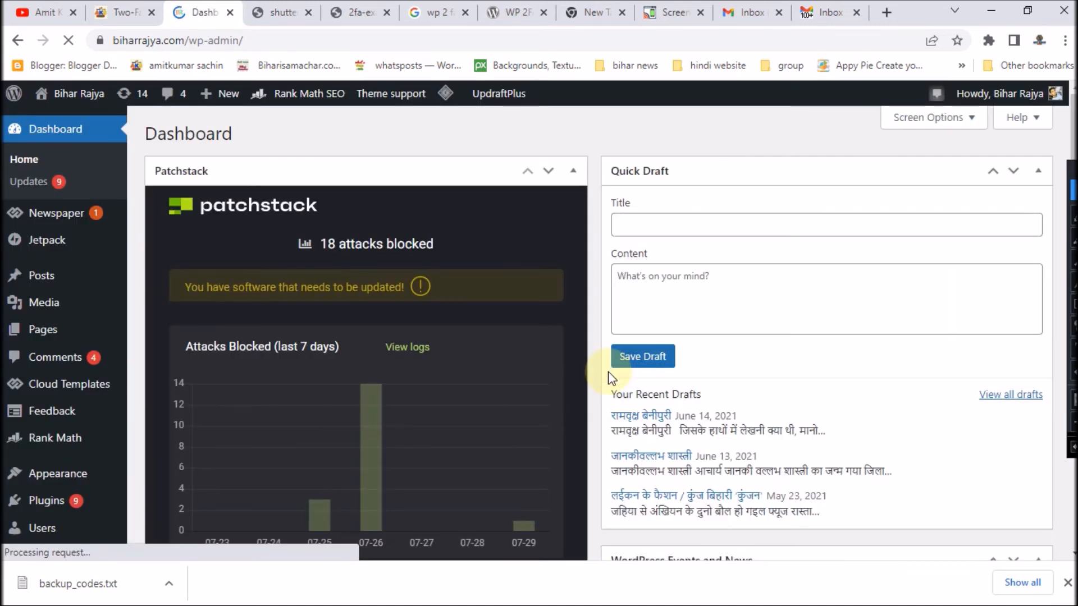
{"action": "scroll", "coordinate": [611, 378], "scroll_direction": "down", "scroll_amount": 2}
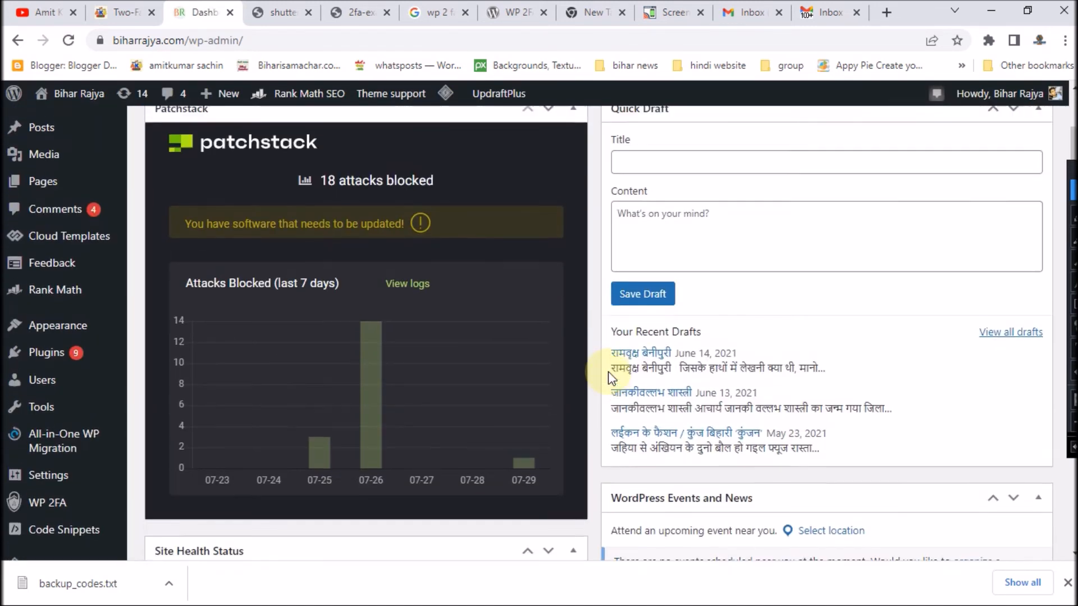
{"action": "scroll", "coordinate": [613, 378], "scroll_direction": "up", "scroll_amount": 3}
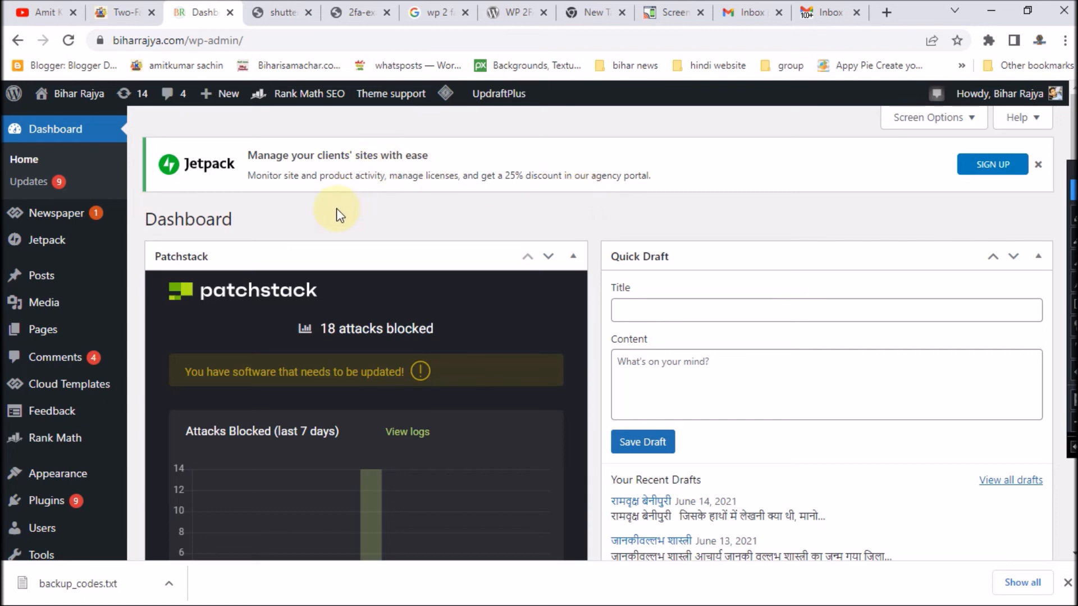
- On the second site, open Wordfence Login Security to view its 2FA QR code and five recovery codes
{"action": "left_click", "coordinate": [118, 9]}
{"action": "mouse_move", "coordinate": [135, 297]}
{"action": "left_mouse_down"}
{"action": "mouse_move", "coordinate": [166, 368]}
{"action": "mouse_move", "coordinate": [488, 416]}
{"action": "mouse_move", "coordinate": [1019, 398]}
{"action": "left_mouse_up"}
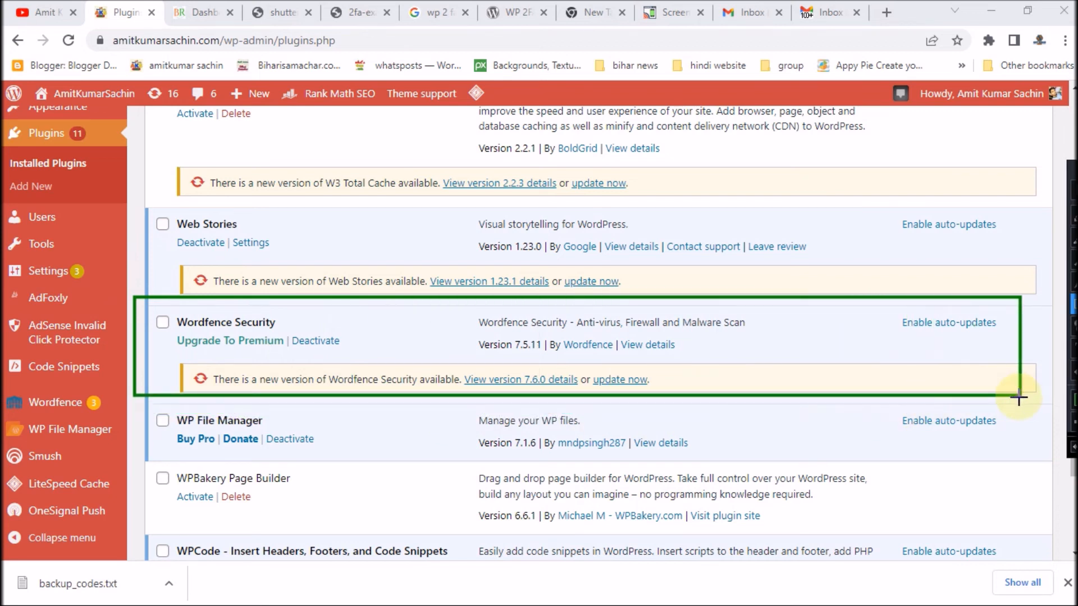
{"action": "left_click", "coordinate": [1073, 190]}
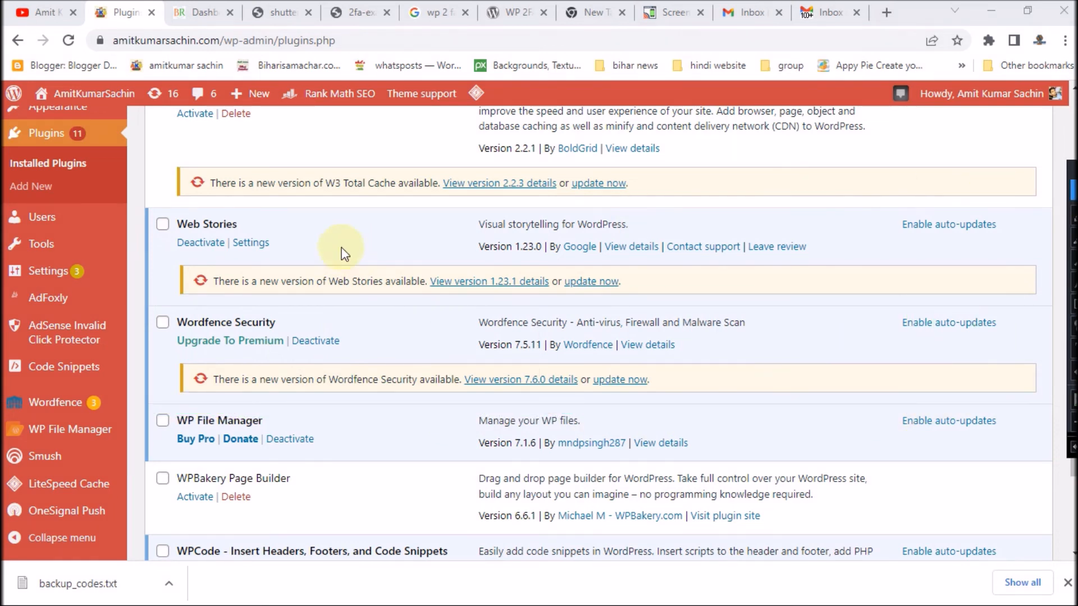
{"action": "mouse_move", "coordinate": [73, 403]}
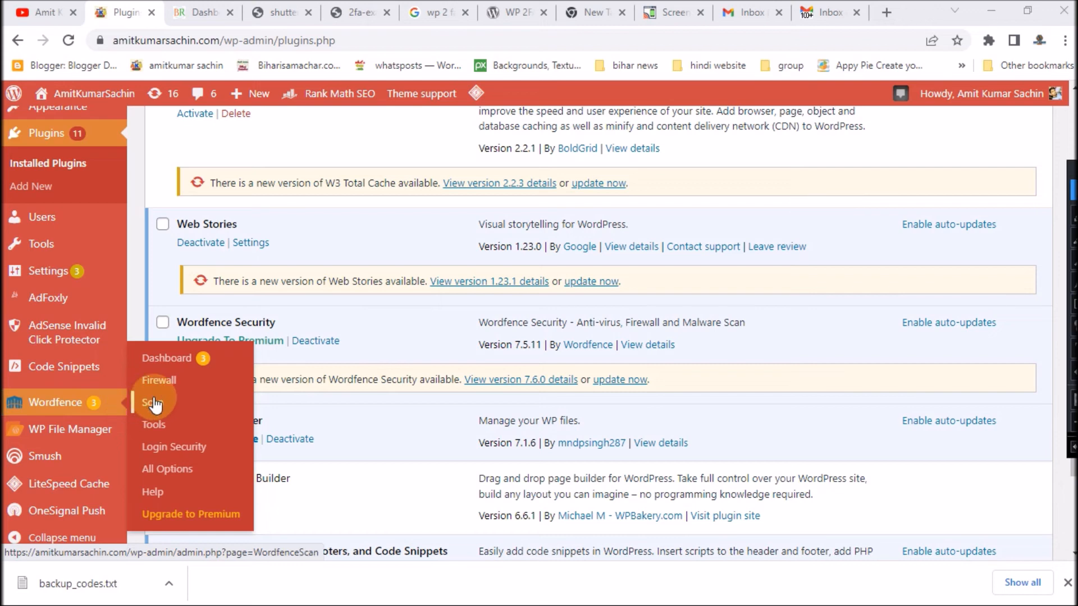
{"action": "left_click", "coordinate": [199, 453]}
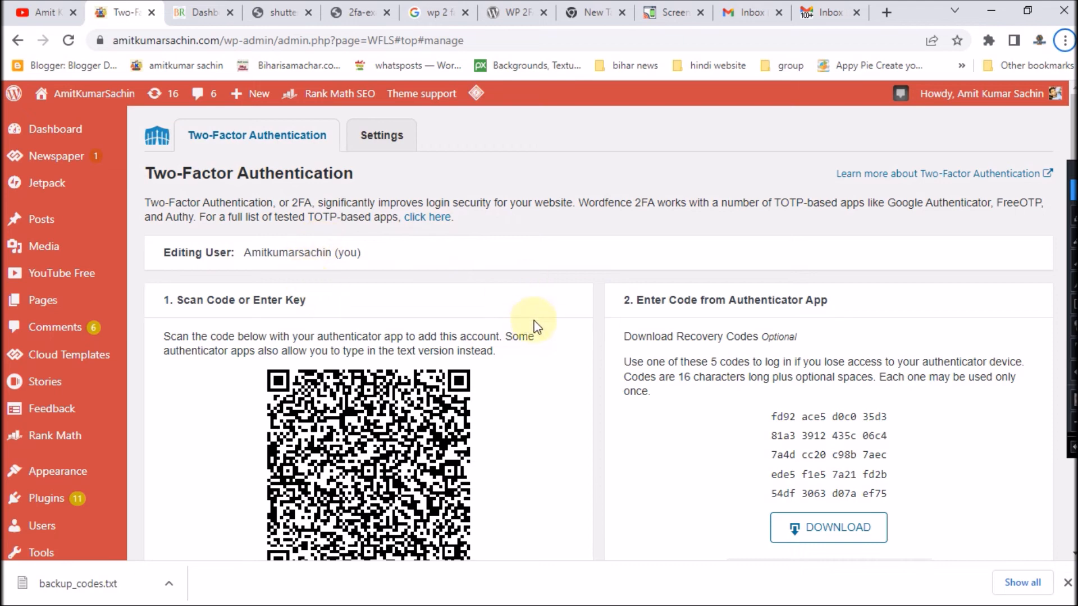
{"action": "scroll", "coordinate": [428, 337], "scroll_direction": "down", "scroll_amount": 1}
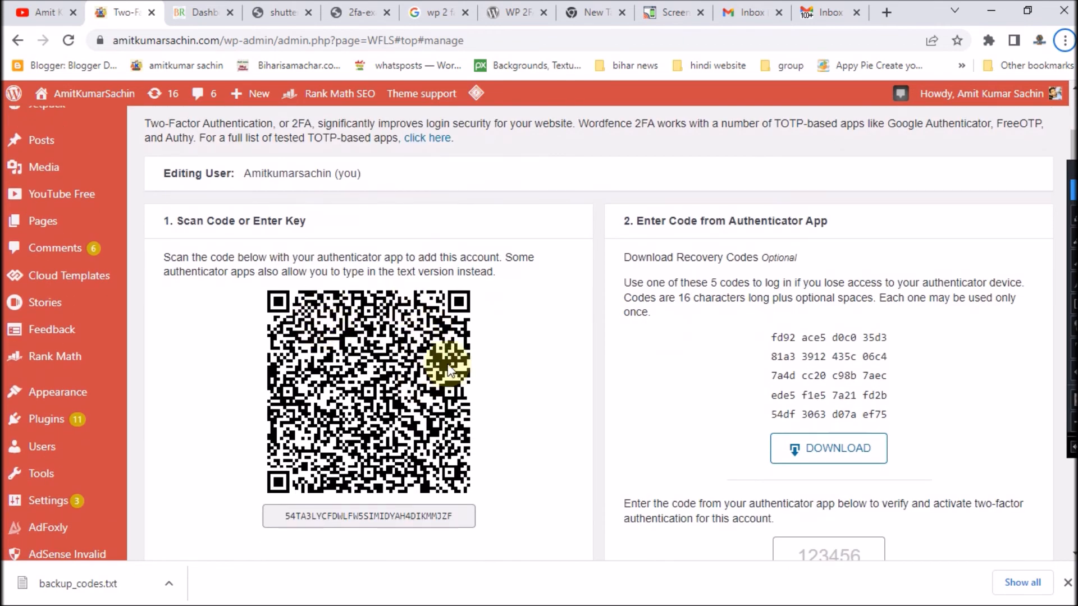
{"action": "scroll", "coordinate": [500, 382], "scroll_direction": "up", "scroll_amount": 1}
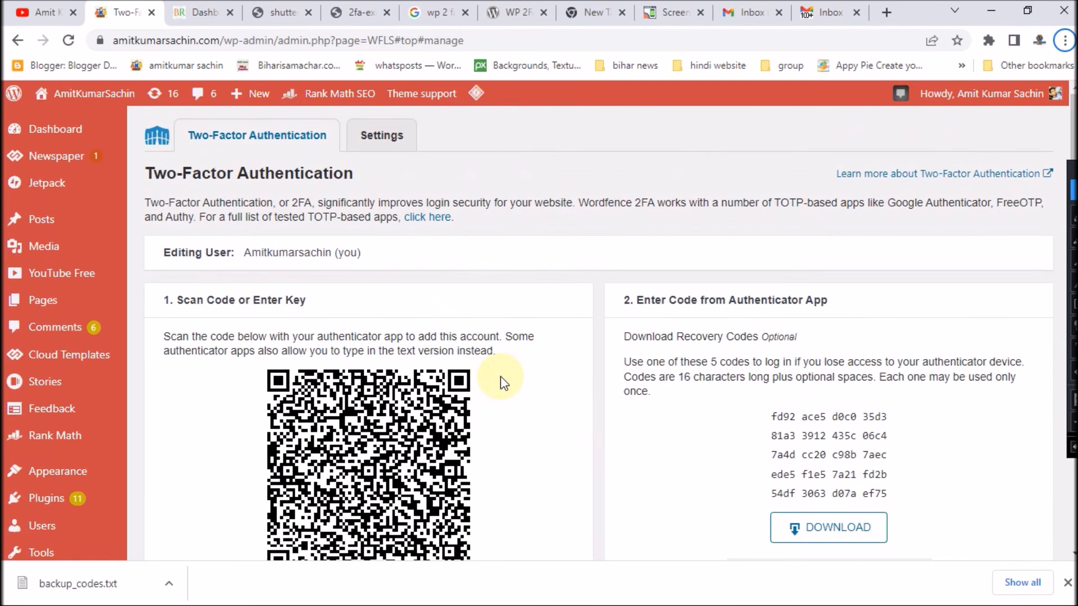
{"action": "scroll", "coordinate": [500, 382], "scroll_direction": "down", "scroll_amount": 1}
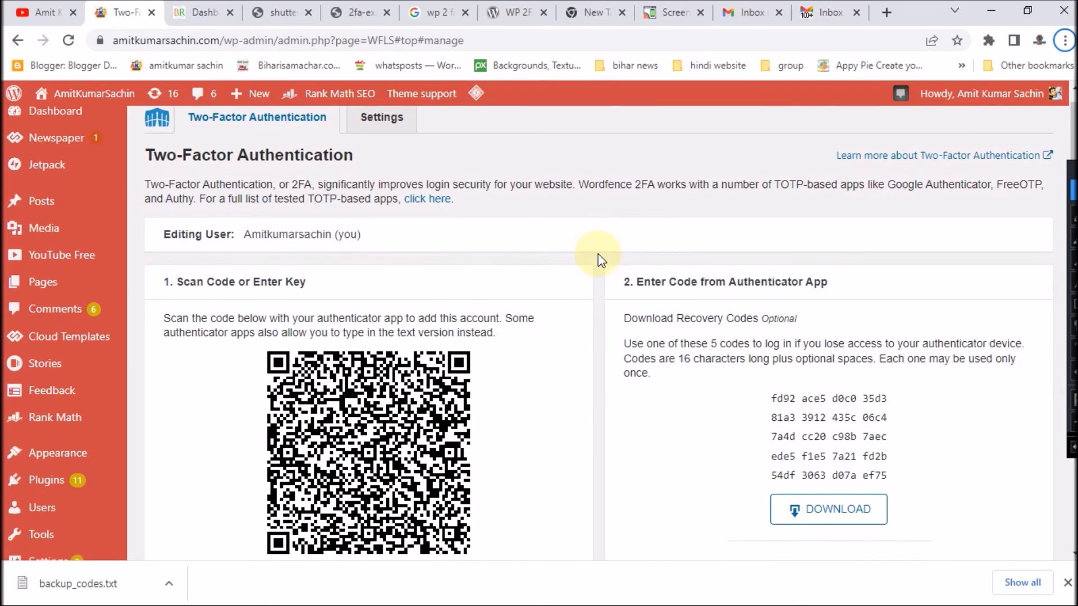
{"action": "scroll", "coordinate": [598, 256], "scroll_direction": "down", "scroll_amount": 1}
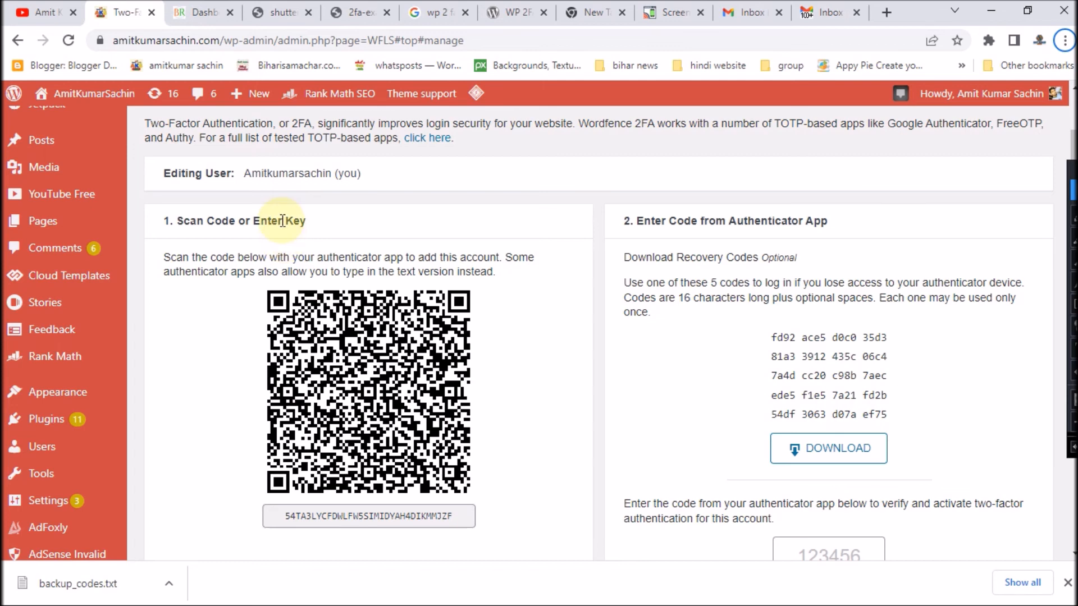
- Open Hostinger hPanel in a new tab and launch File Manager from the Files section
{"action": "scroll", "coordinate": [214, 265], "scroll_direction": "down", "scroll_amount": 1}
{"action": "scroll", "coordinate": [213, 266], "scroll_direction": "up", "scroll_amount": 3}
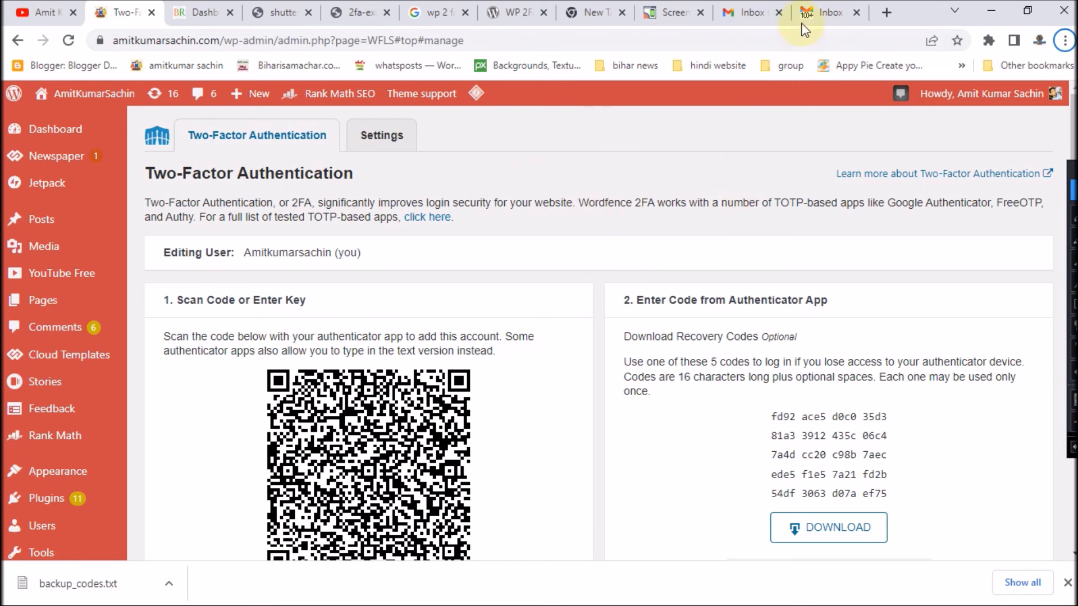
{"action": "left_click", "coordinate": [887, 13]}
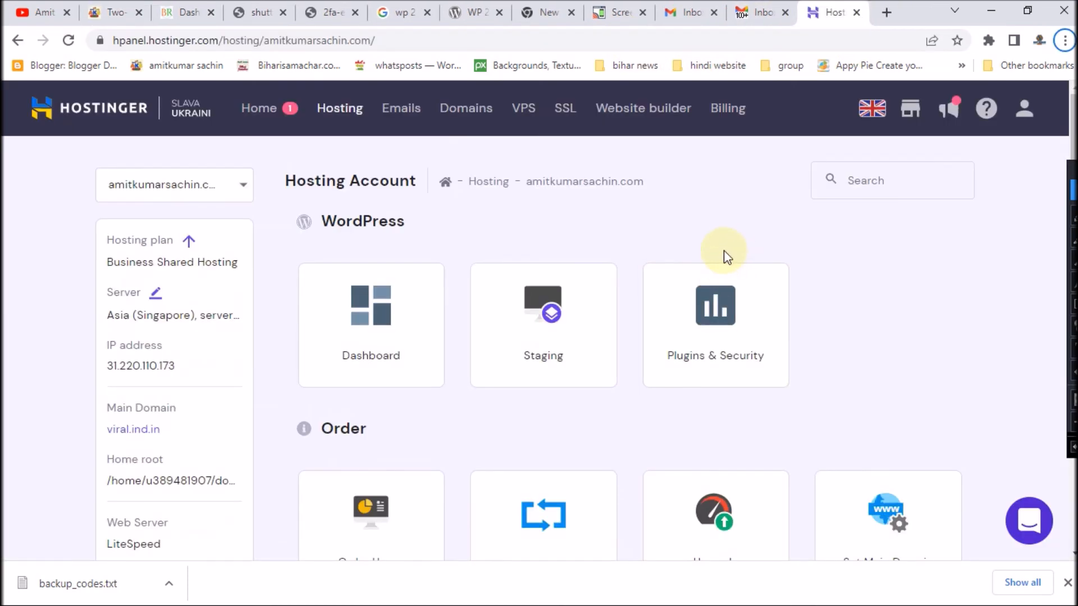
{"action": "scroll", "coordinate": [724, 257], "scroll_direction": "down", "scroll_amount": 15}
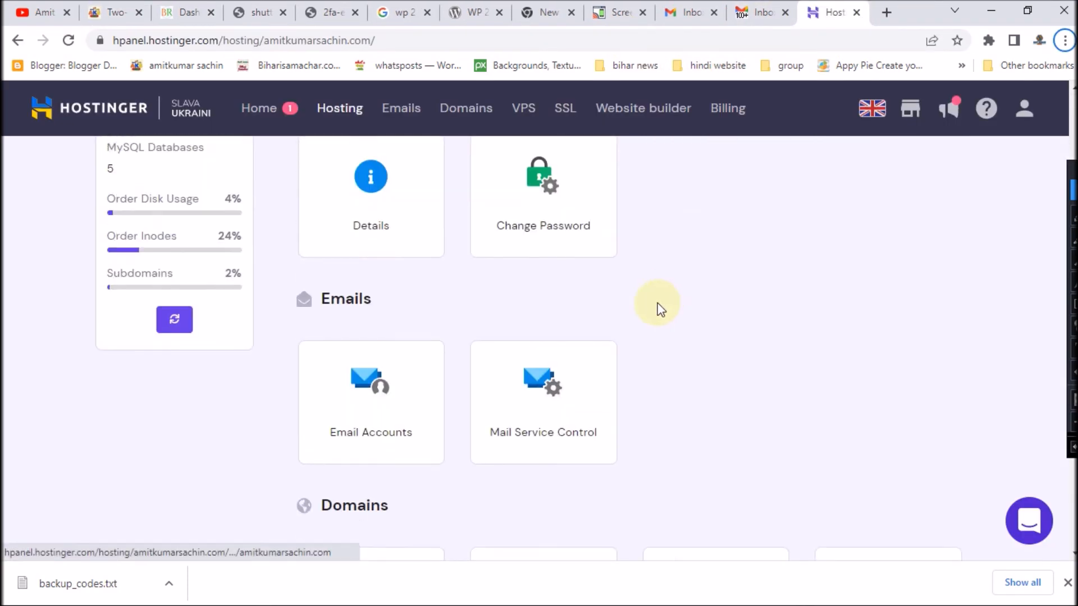
{"action": "scroll", "coordinate": [517, 336], "scroll_direction": "down", "scroll_amount": 18}
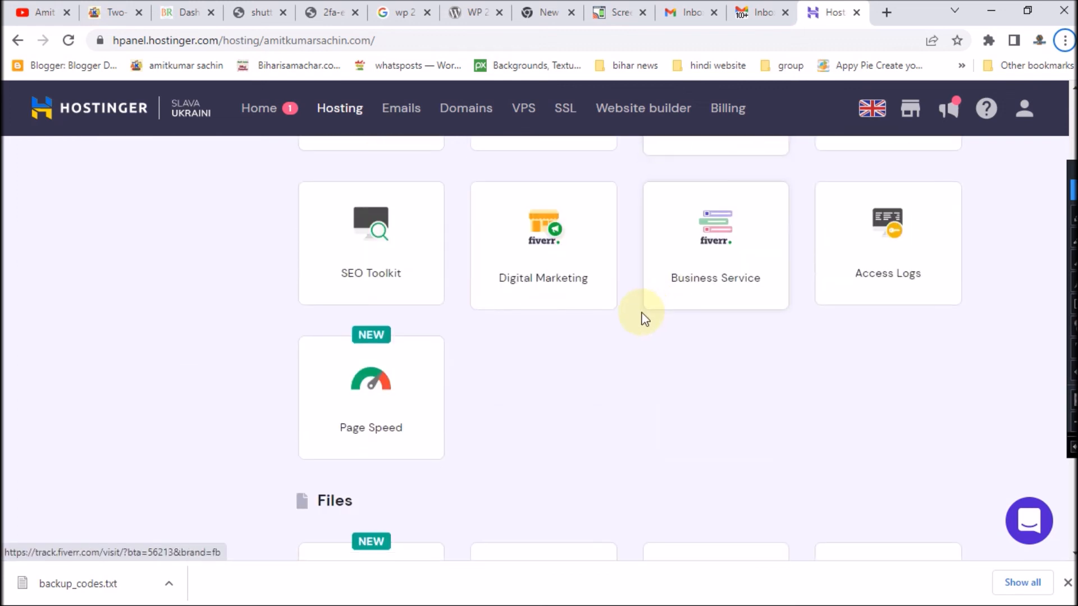
{"action": "left_click", "coordinate": [567, 252]}
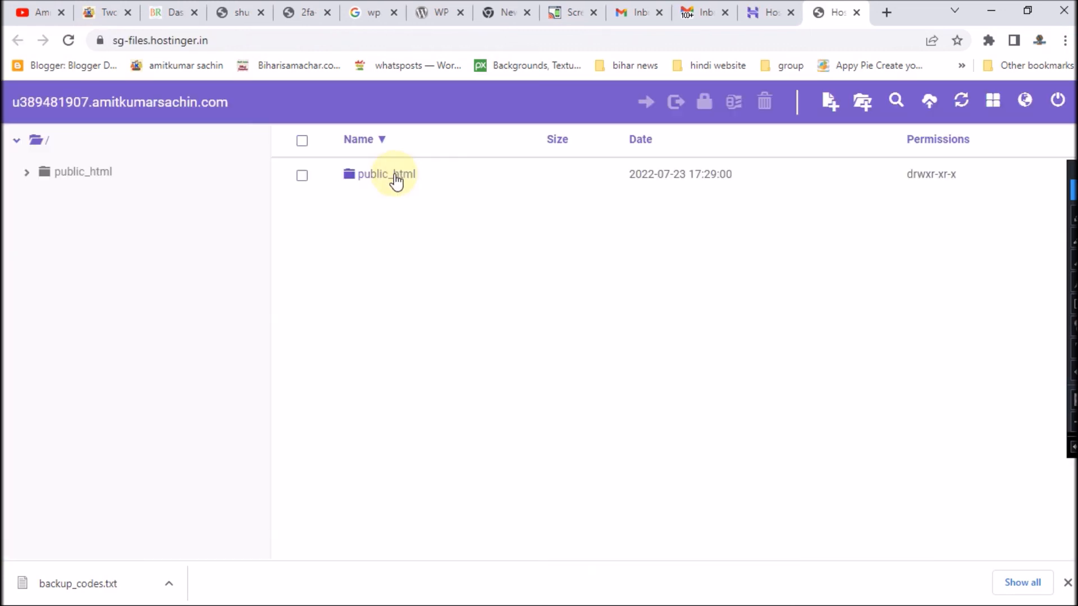
- Navigate into public_html/wp-content/plugins and scroll through the plugin folders
{"action": "double_click", "coordinate": [387, 178]}
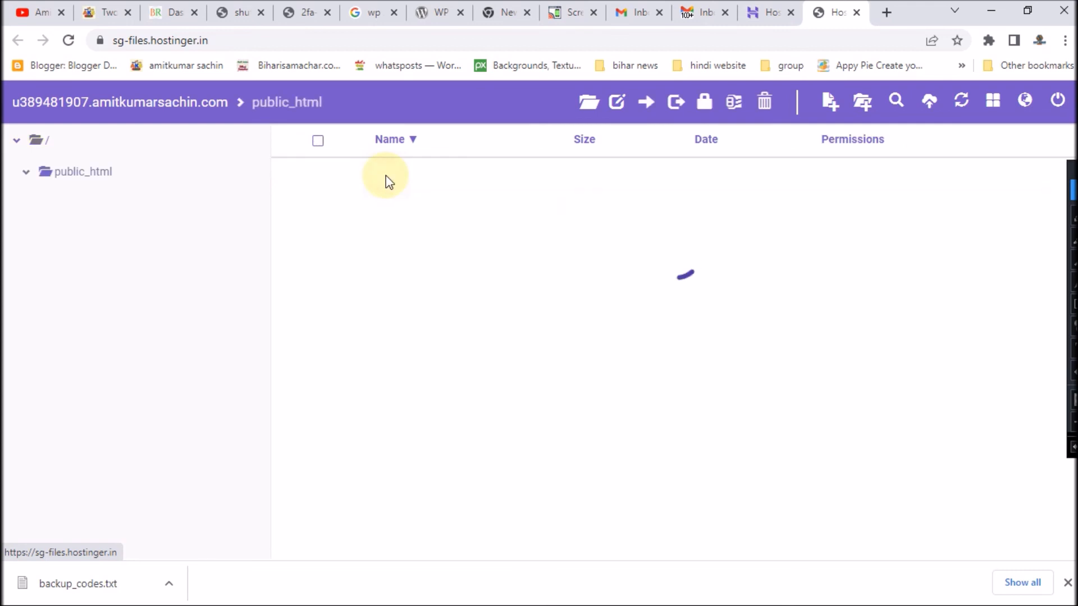
{"action": "double_click", "coordinate": [372, 345]}
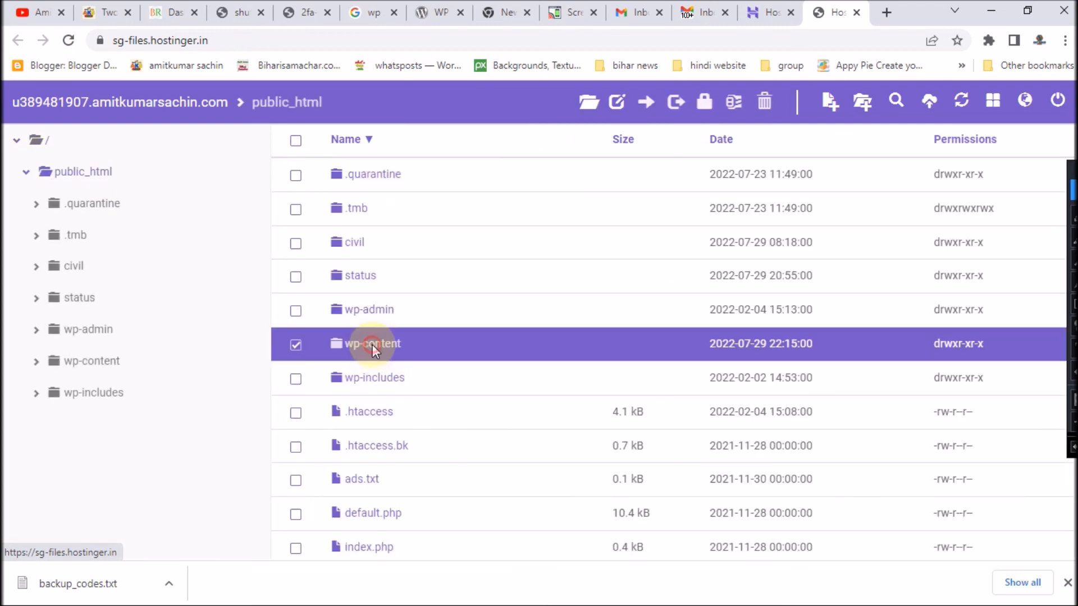
{"action": "double_click", "coordinate": [350, 278]}
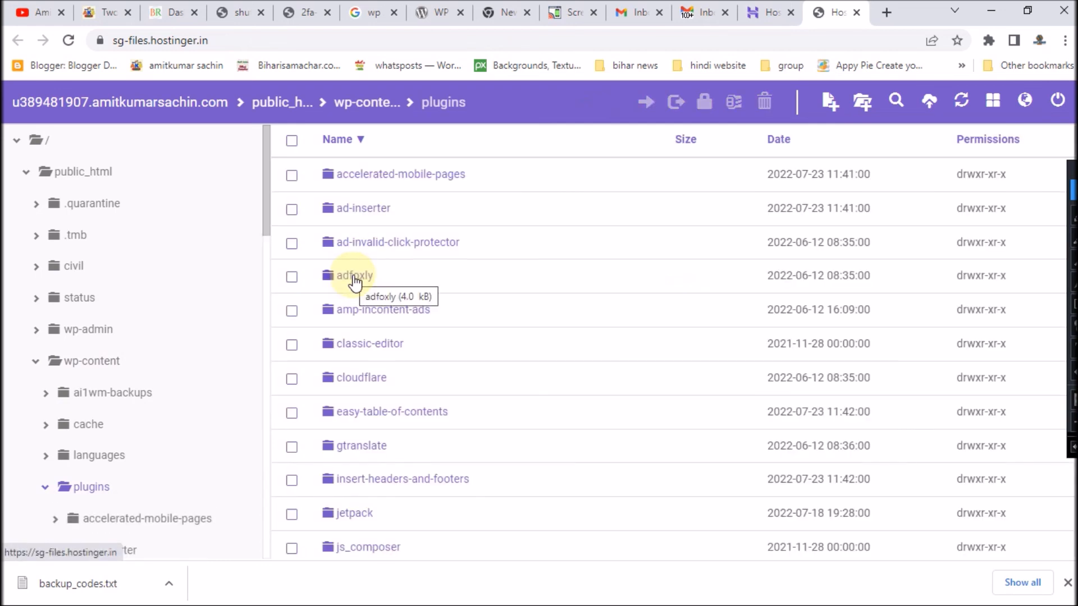
{"action": "scroll", "coordinate": [399, 234], "scroll_direction": "down", "scroll_amount": 1}
{"action": "scroll", "coordinate": [399, 234], "scroll_direction": "up", "scroll_amount": 1}
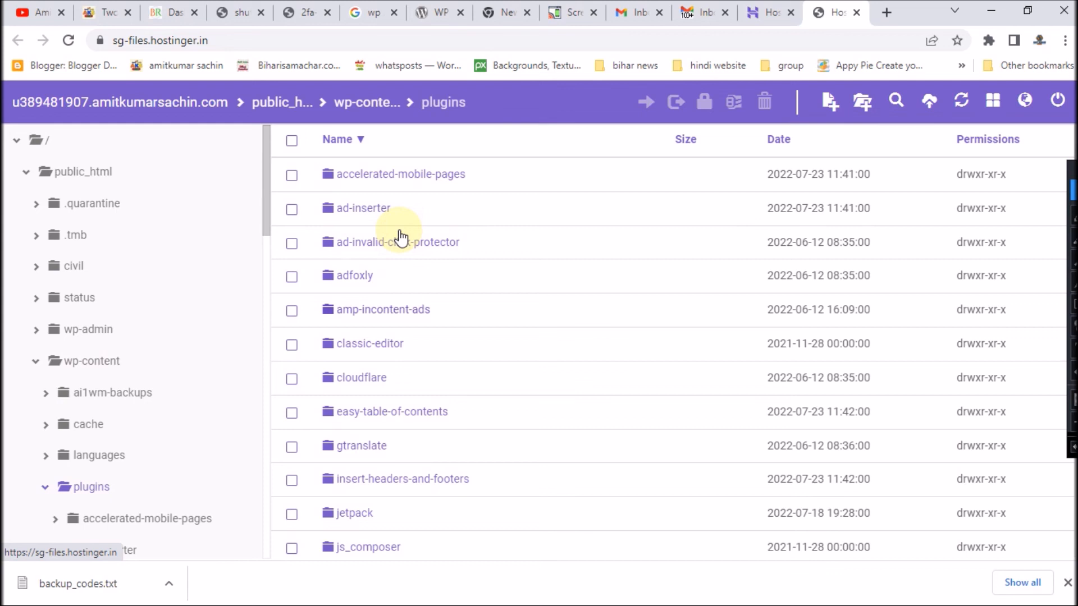
{"action": "scroll", "coordinate": [395, 356], "scroll_direction": "down", "scroll_amount": 5}
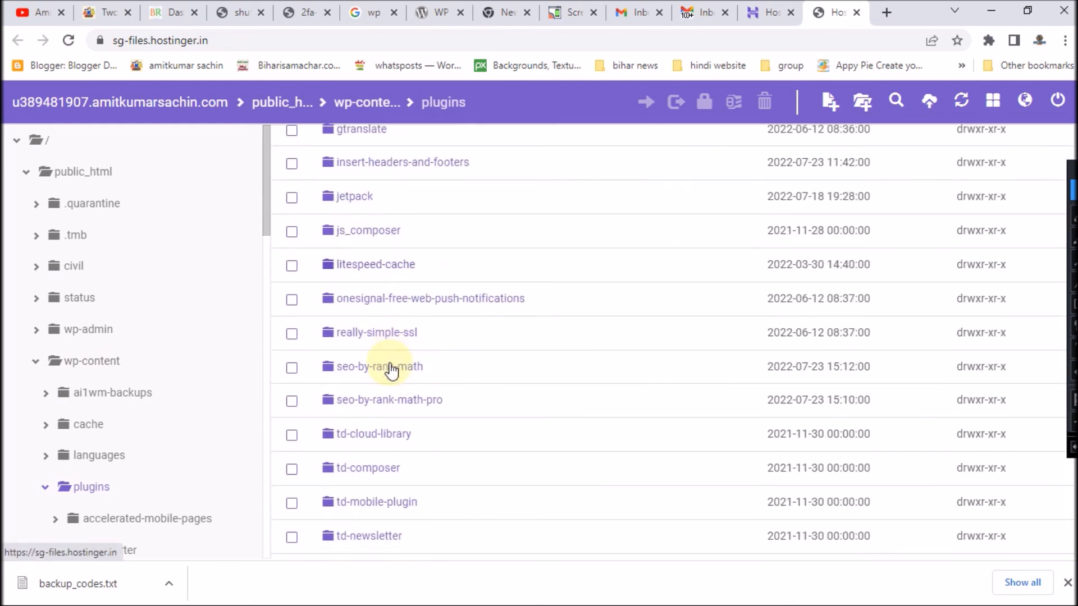
{"action": "scroll", "coordinate": [392, 370], "scroll_direction": "down", "scroll_amount": 3}
{"action": "scroll", "coordinate": [391, 371], "scroll_direction": "down", "scroll_amount": 3}
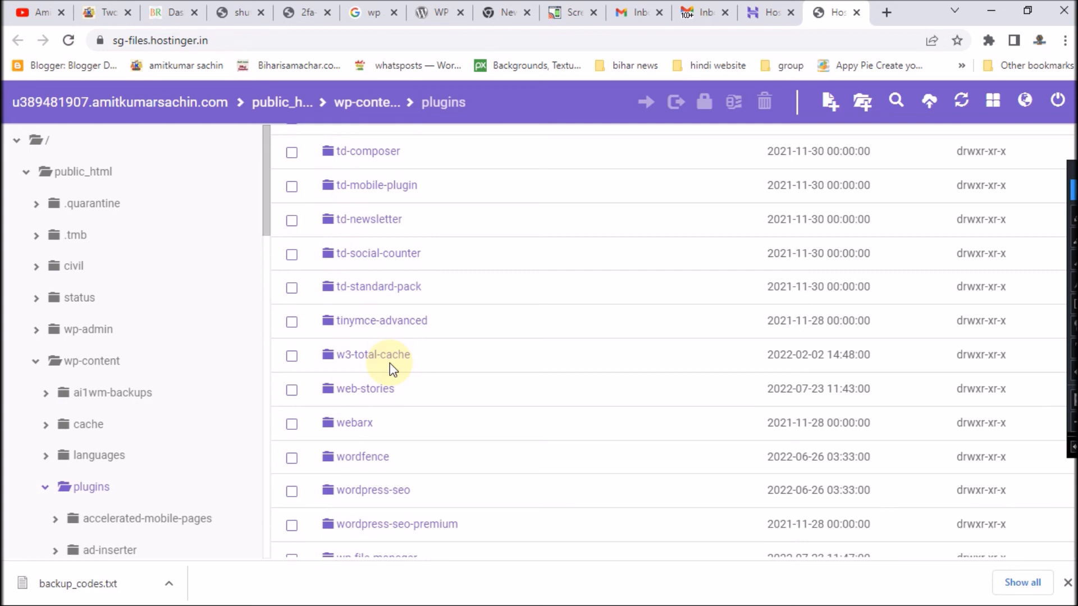
- Select the wordfence folder, view its actions menu, then close the File Manager tab
{"action": "left_click", "coordinate": [348, 459]}
{"action": "right_click", "coordinate": [349, 465]}
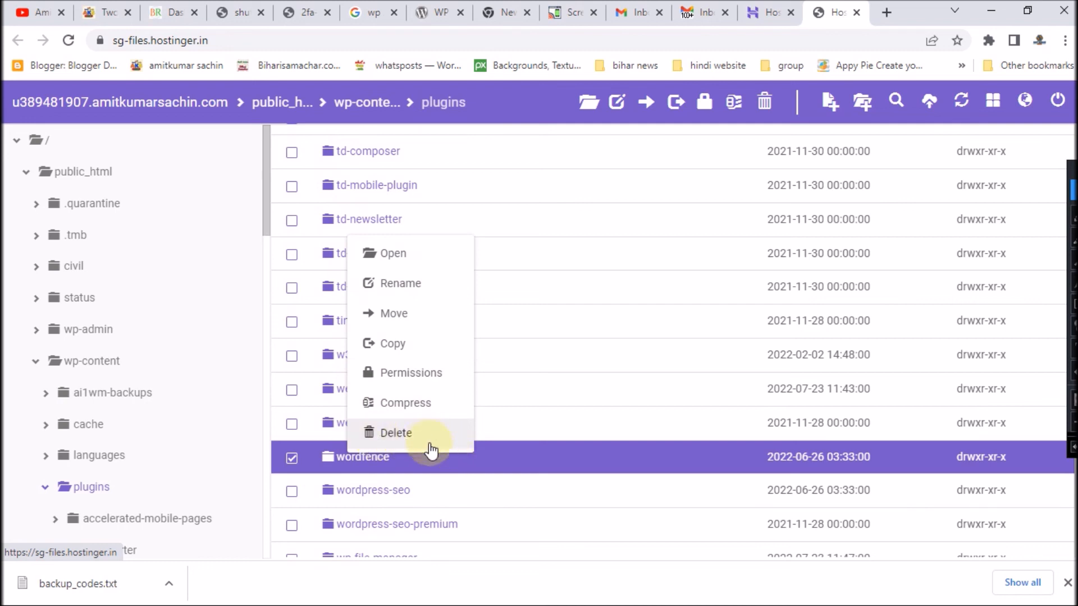
{"action": "left_click", "coordinate": [538, 459]}
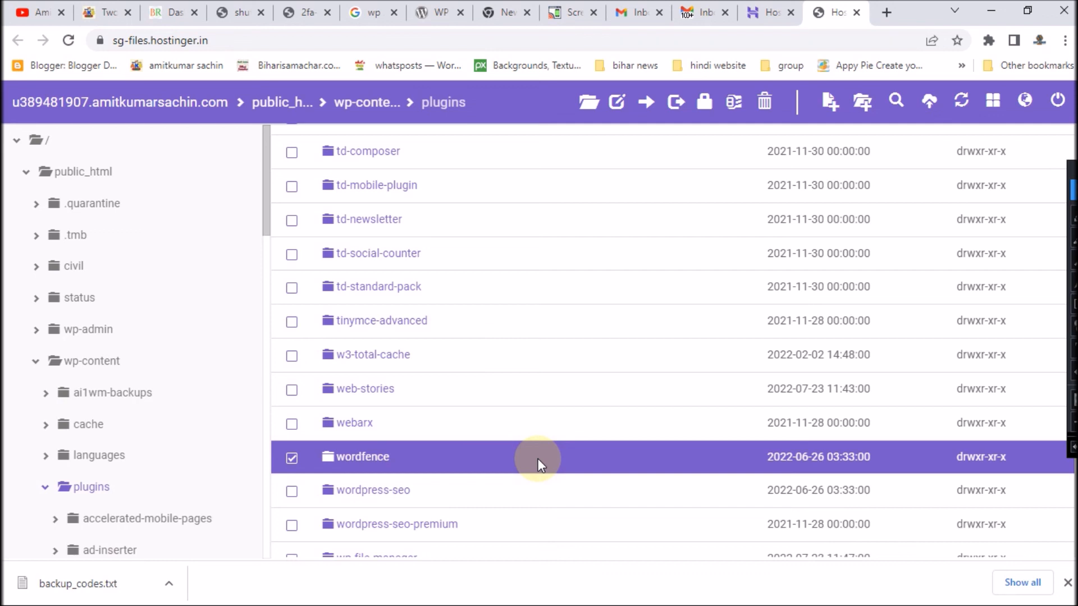
{"action": "key", "text": "ctrl+w"}
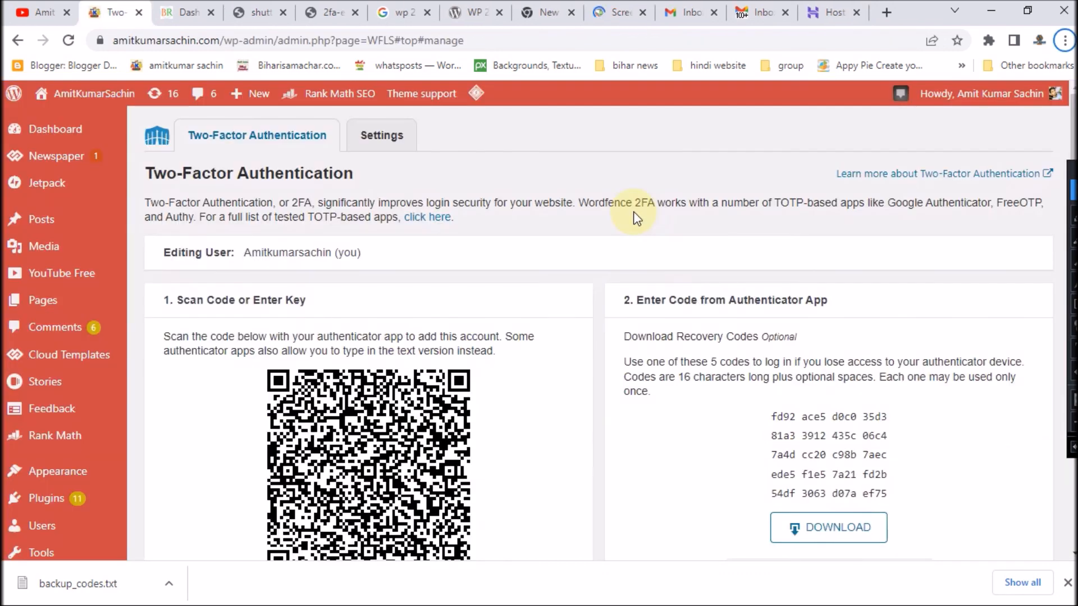